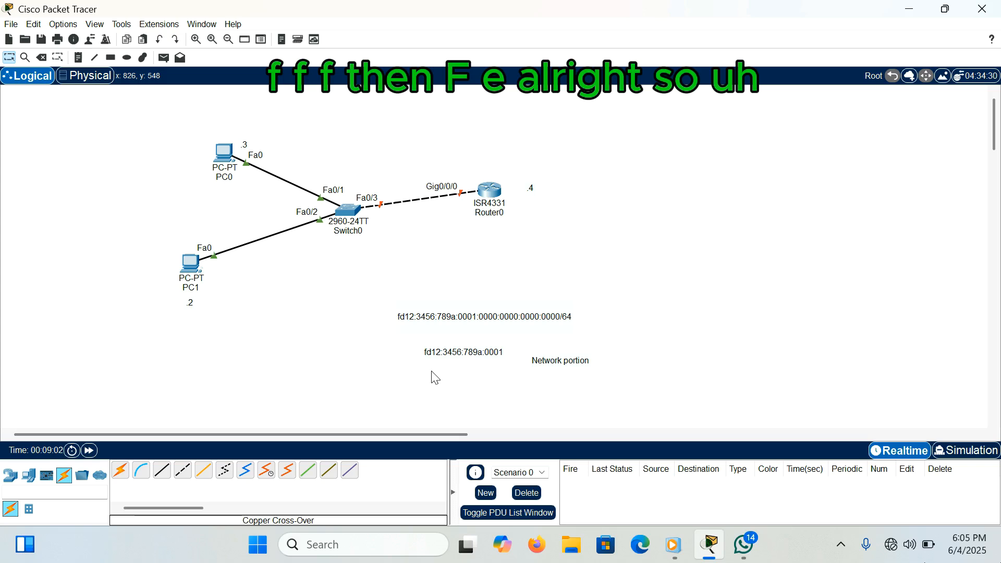
- Examine the full IPv6 address note and the network-portion note below the topology
drag(383, 291, 586, 336)
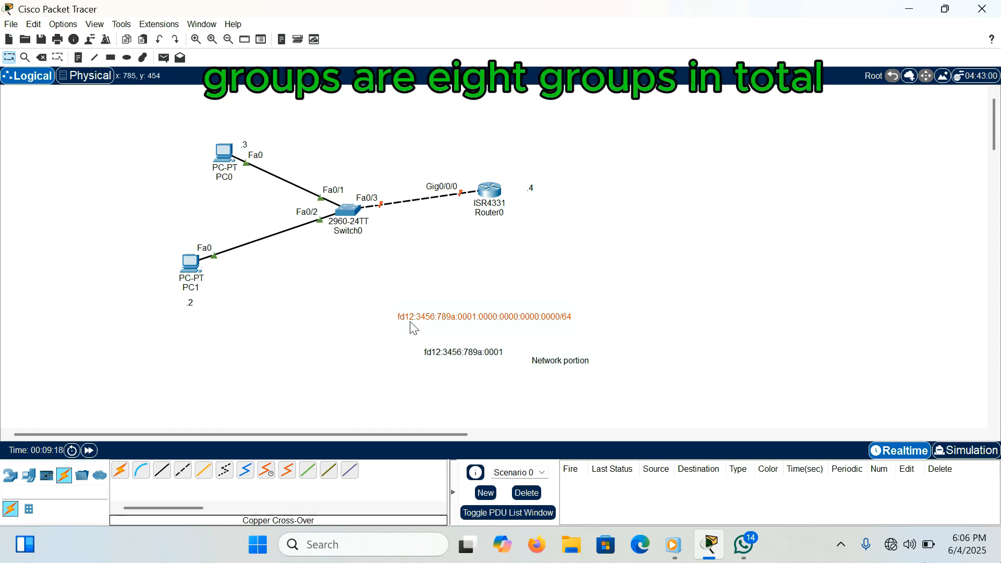
mouse_move(431, 363)
mouse_down()
mouse_move(448, 364)
mouse_move(431, 354)
mouse_up()
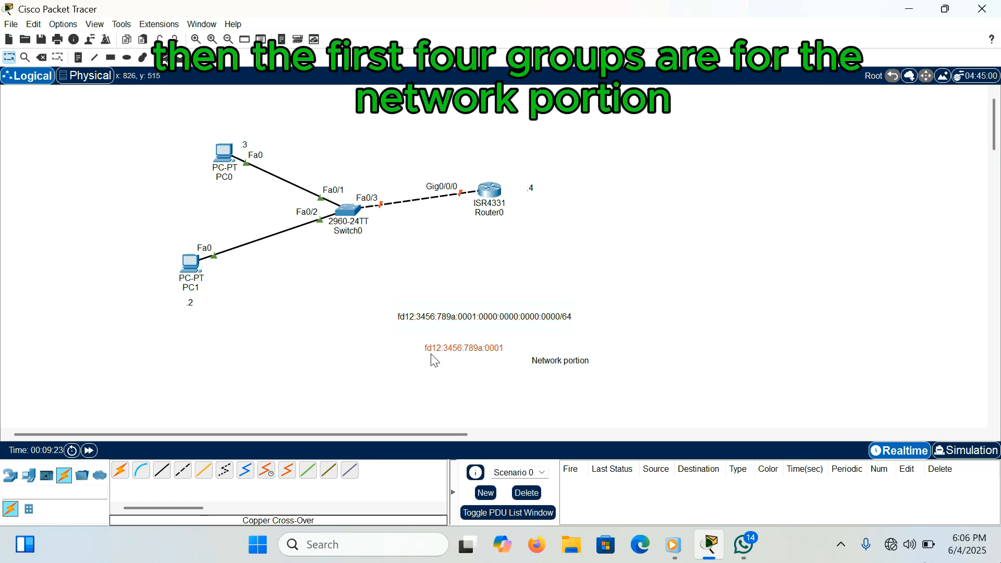
click(427, 356)
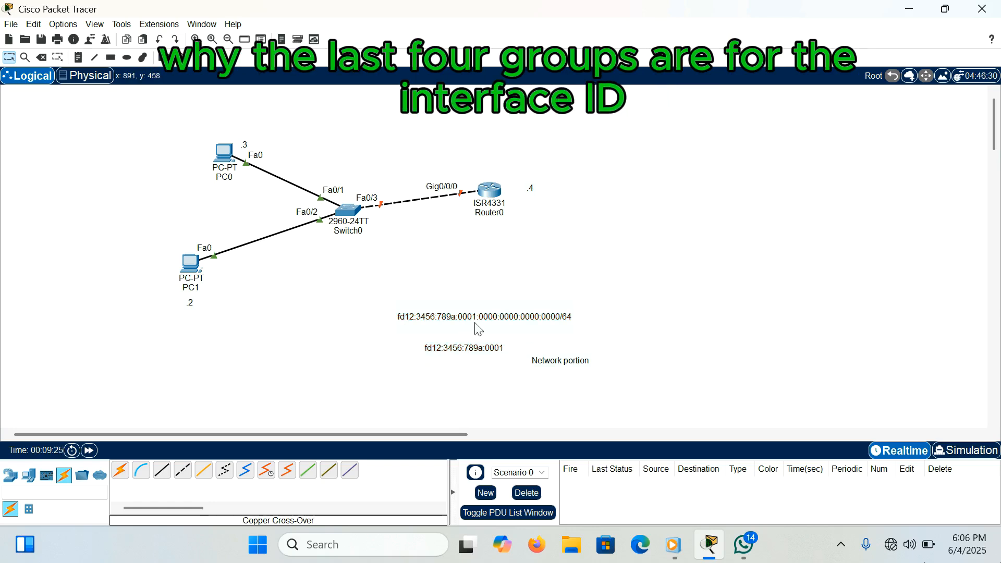
drag(484, 332, 489, 329)
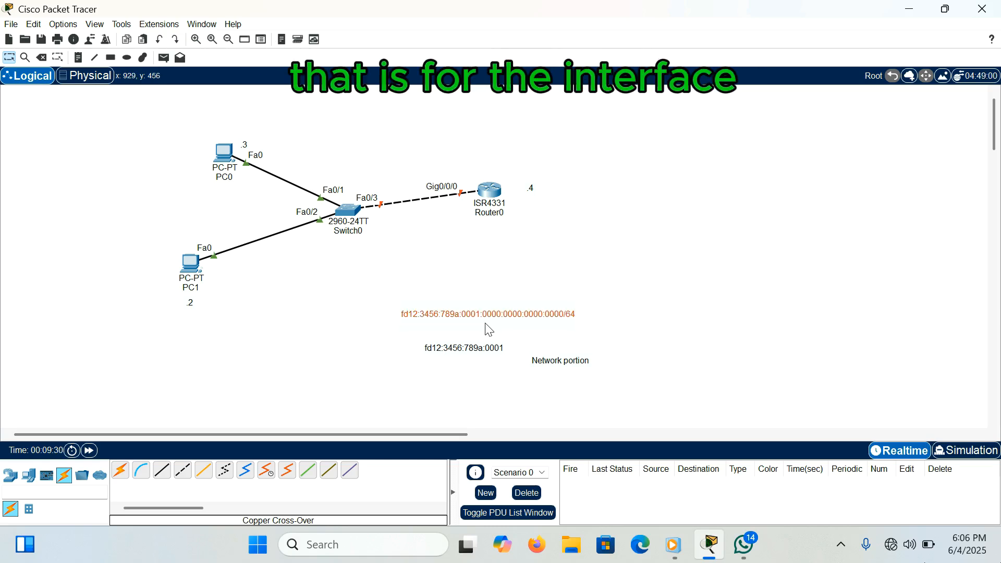
click(494, 289)
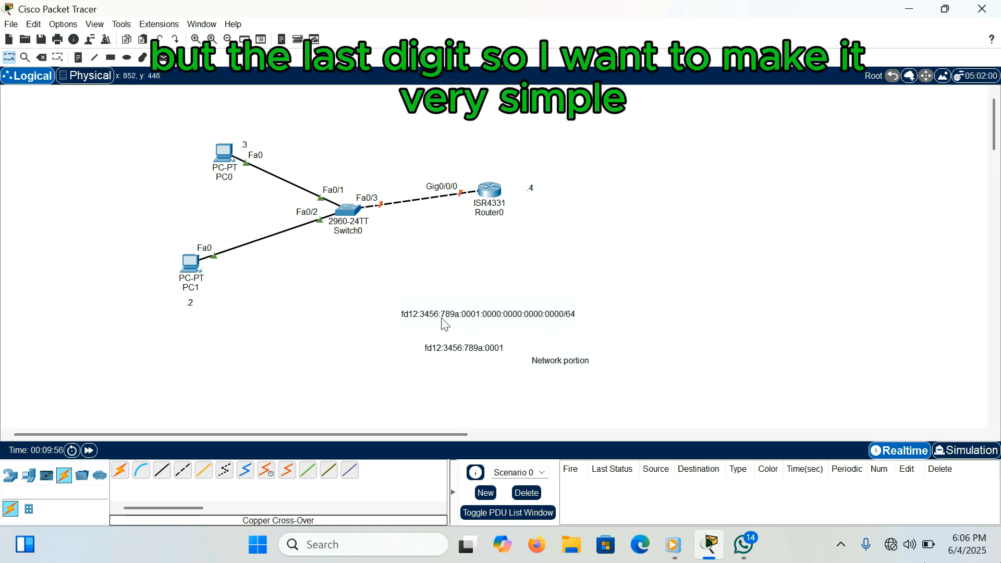
drag(400, 334, 585, 296)
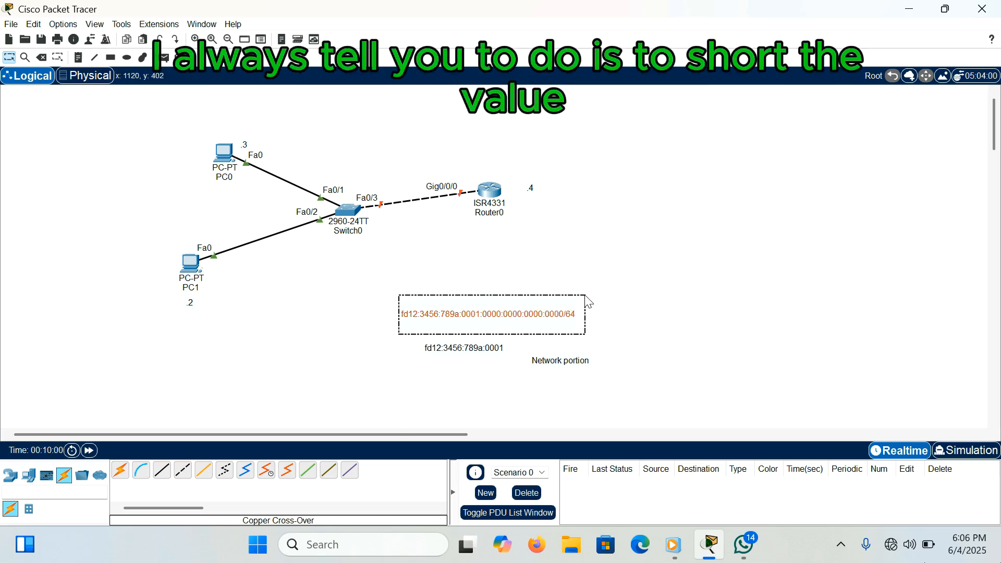
click(536, 313)
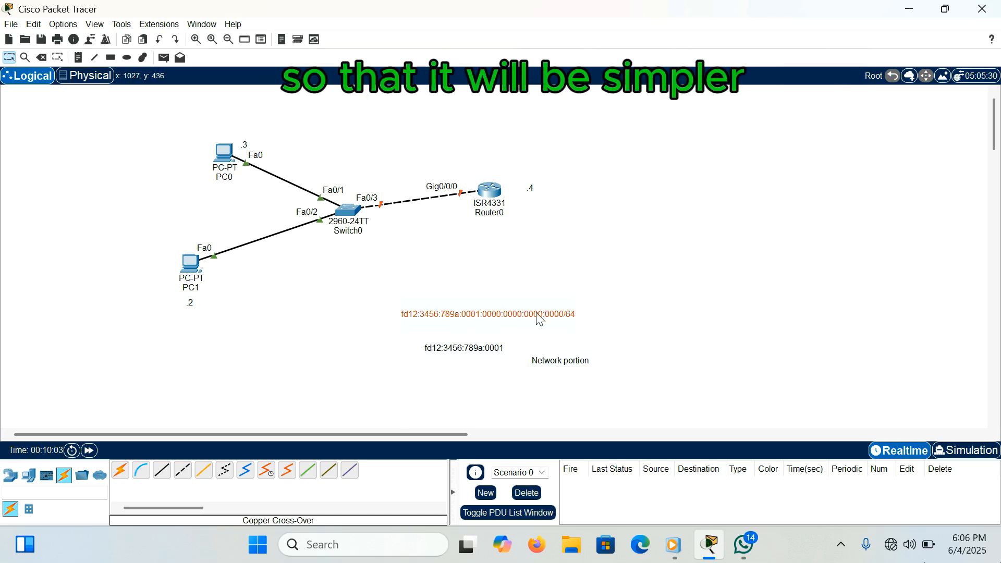
double_click(499, 315)
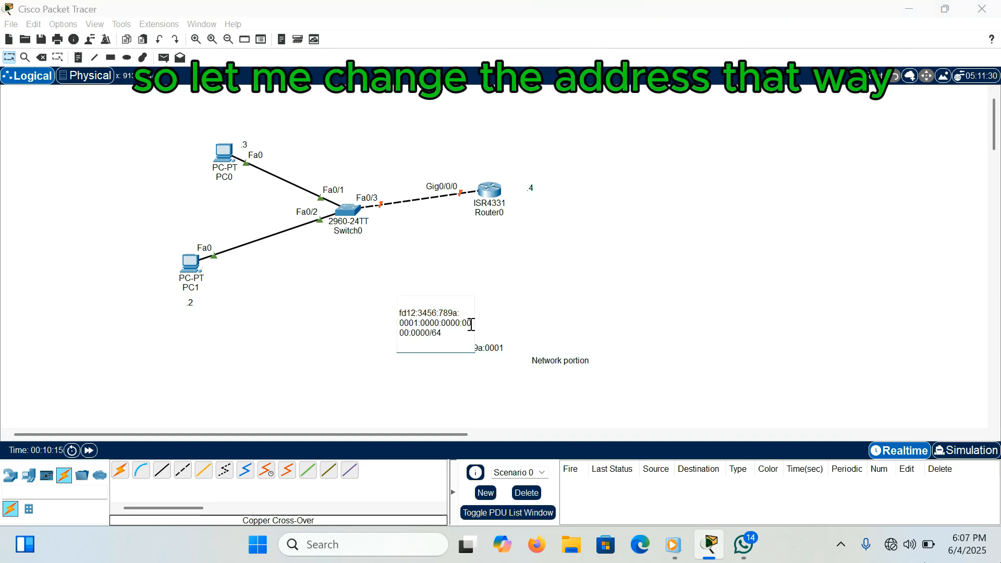
double_click(523, 301)
click(566, 288)
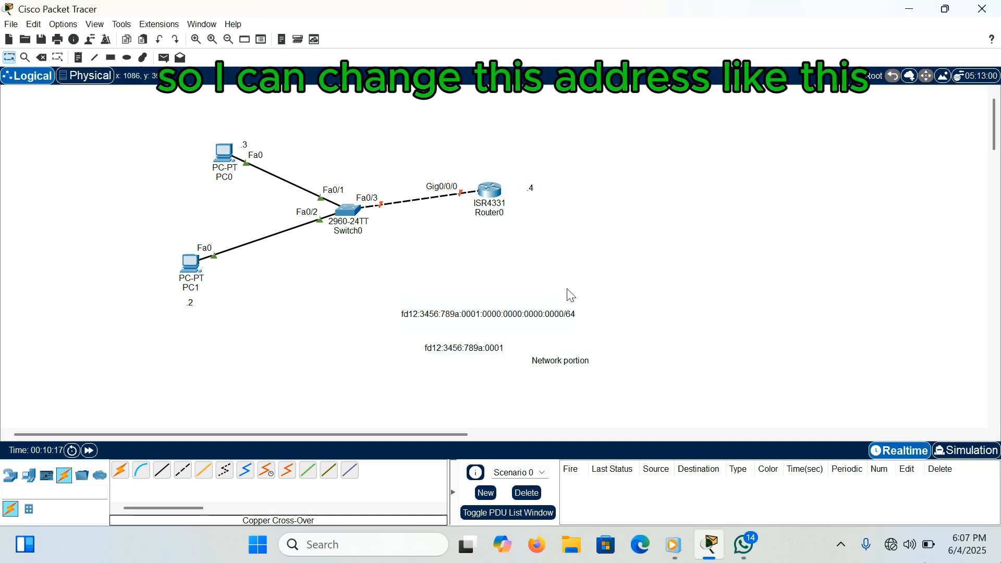
- Copy the entire text of the full IPv6 address note ending in /64
double_click(516, 323)
key(ctrl+a)
key(ctrl+c)
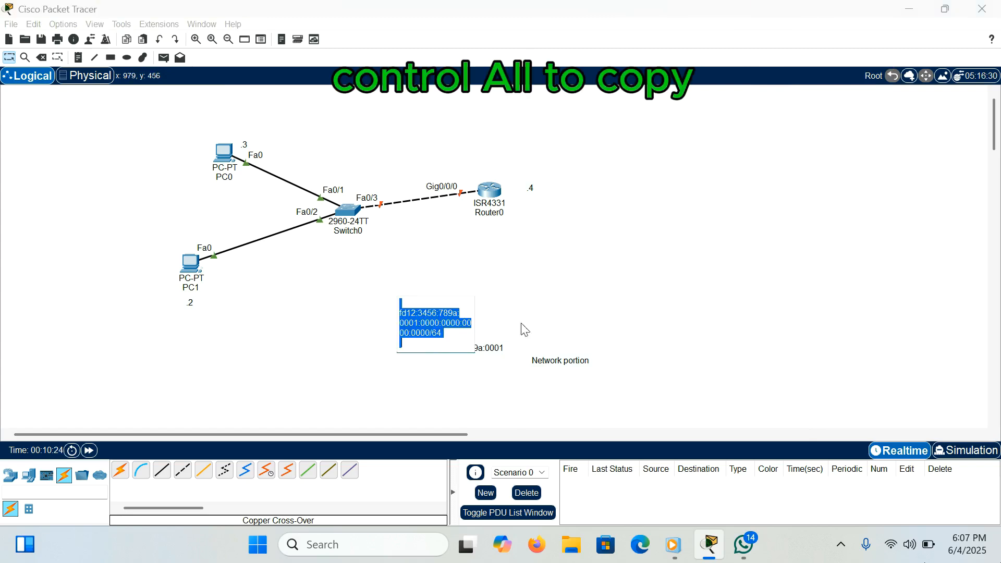
click(582, 320)
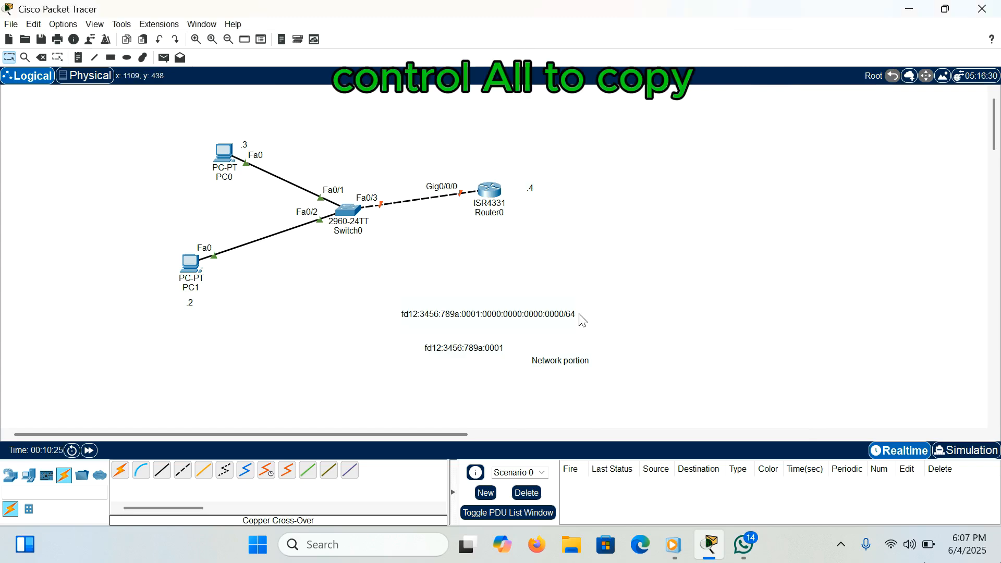
- Add a note to the right below Router0 with the shortened address fd12:3456:789a:0001::/64
click(78, 58)
click(612, 247)
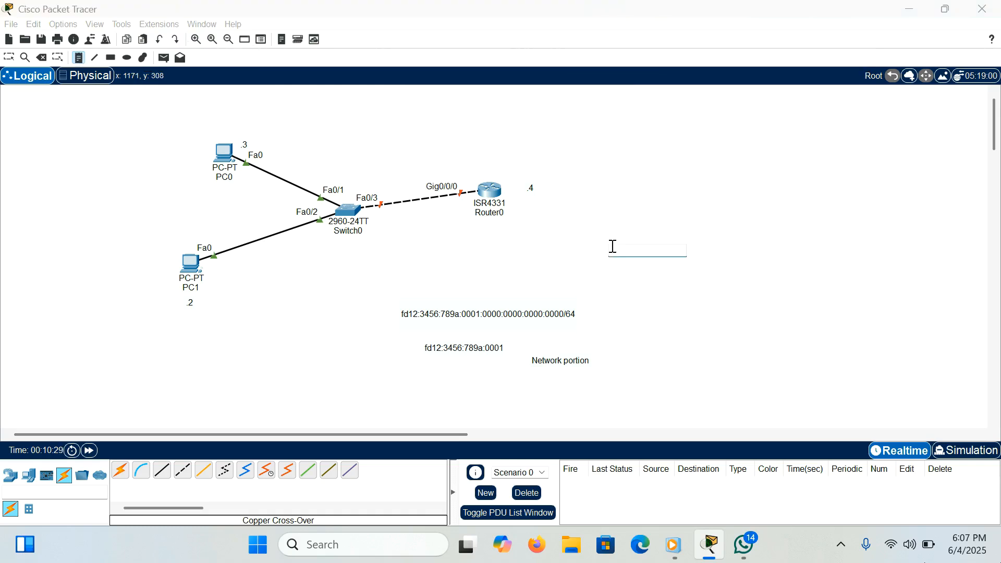
key(ctrl+v)
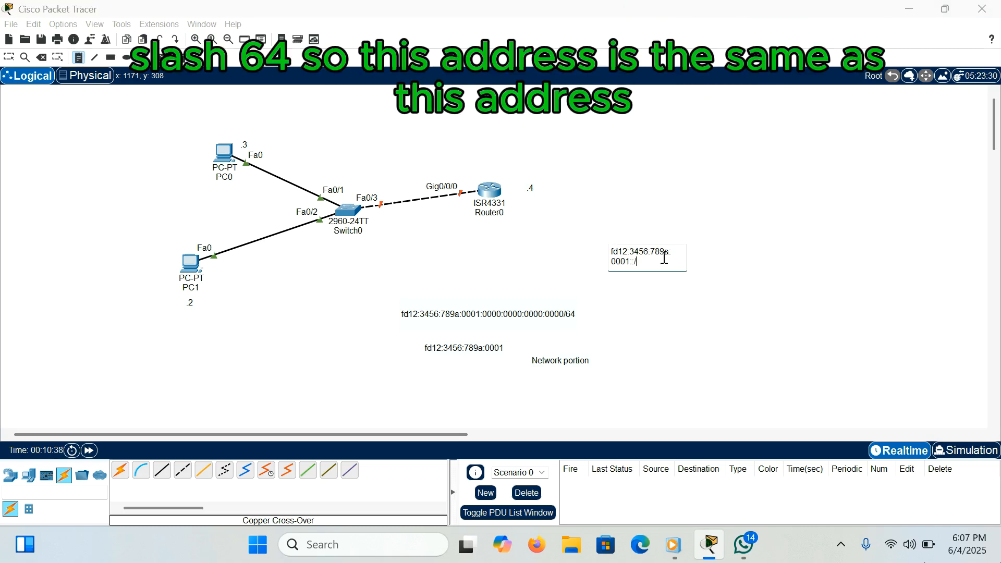
click(752, 256)
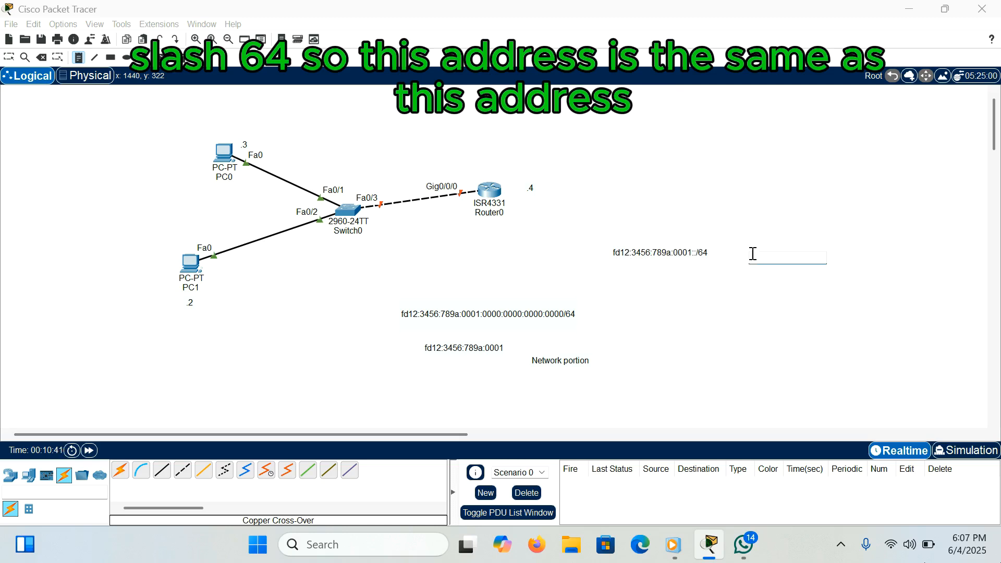
click(602, 244)
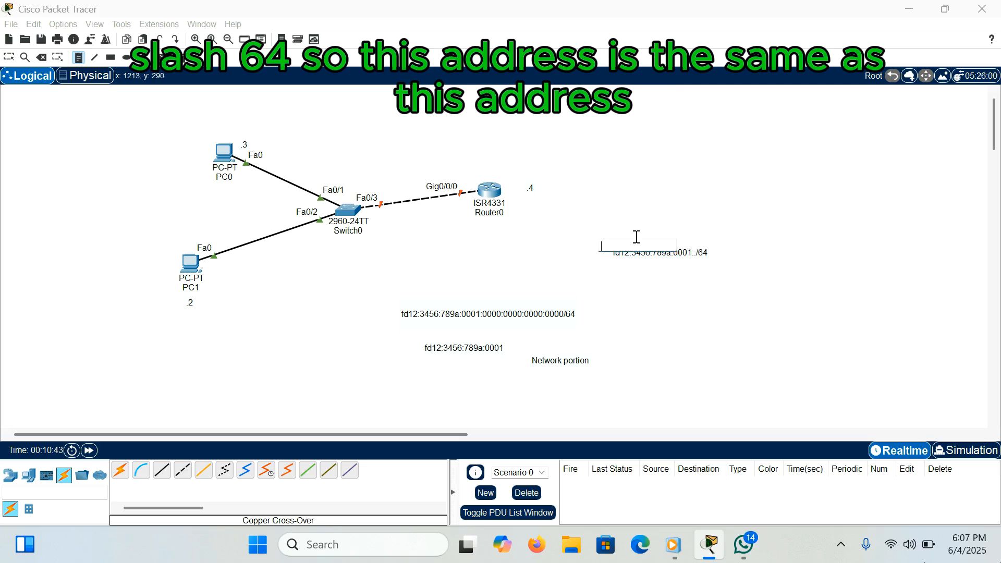
click(587, 317)
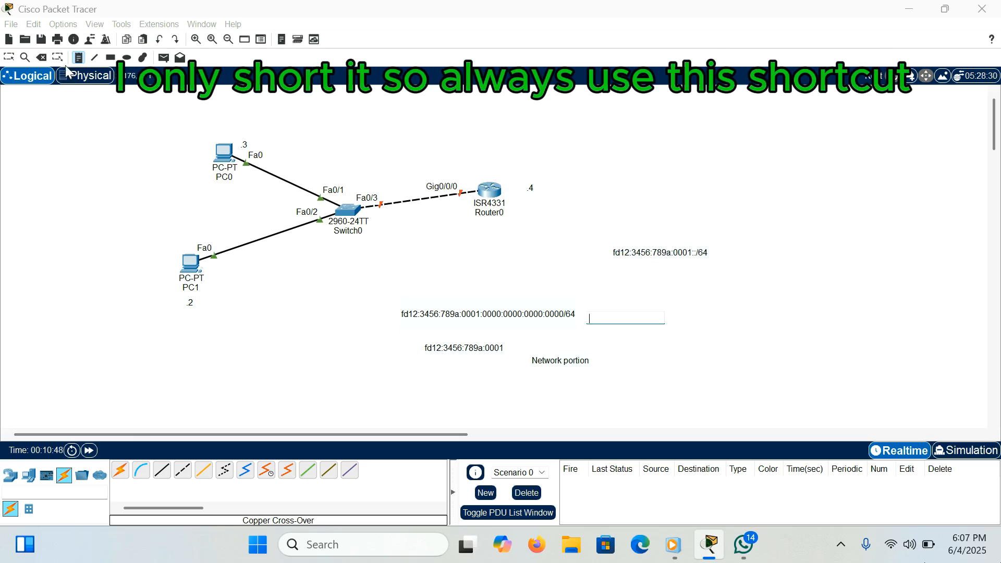
key(Escape)
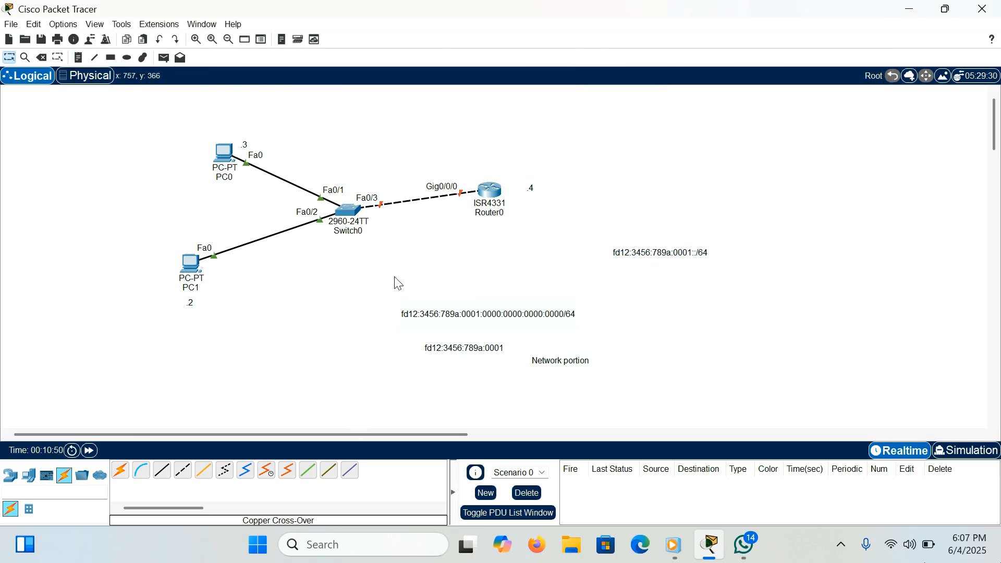
- Remove the leading zeros from the fourth group of the shortened address note so it reads fd12:3456:789a:1::/64
drag(382, 291, 626, 335)
drag(586, 217, 757, 308)
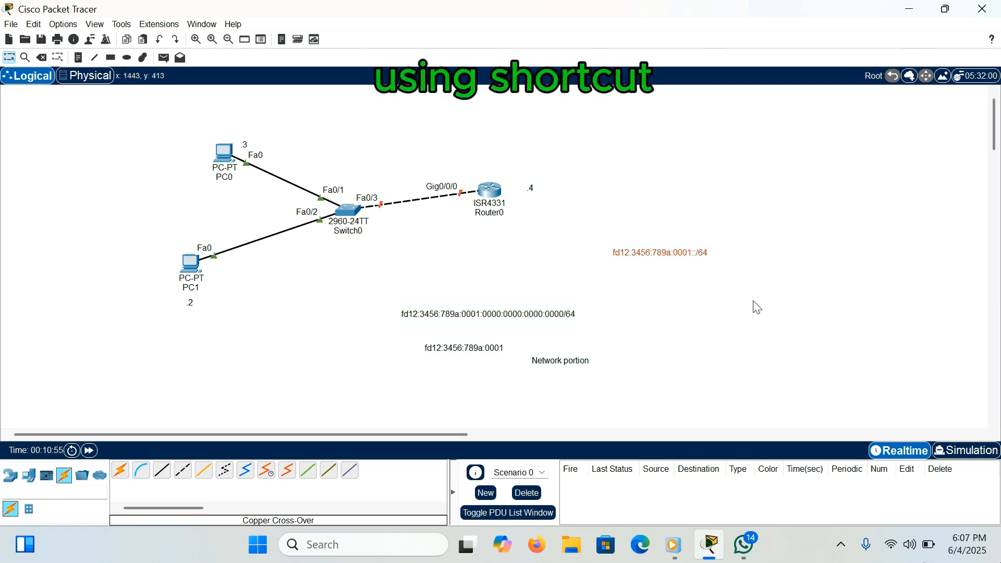
double_click(689, 256)
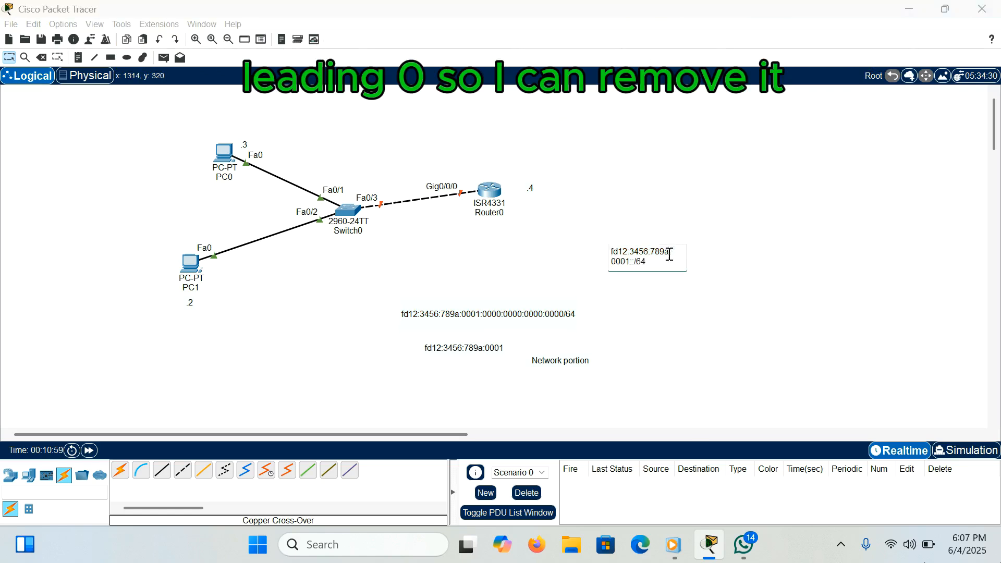
key(BackSpace)
key(BackSpace)
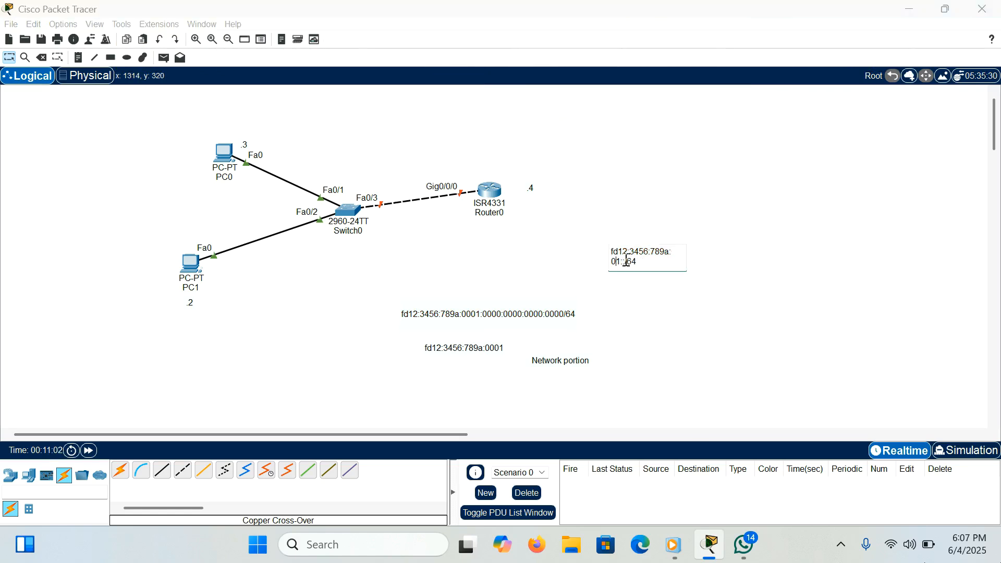
click(776, 250)
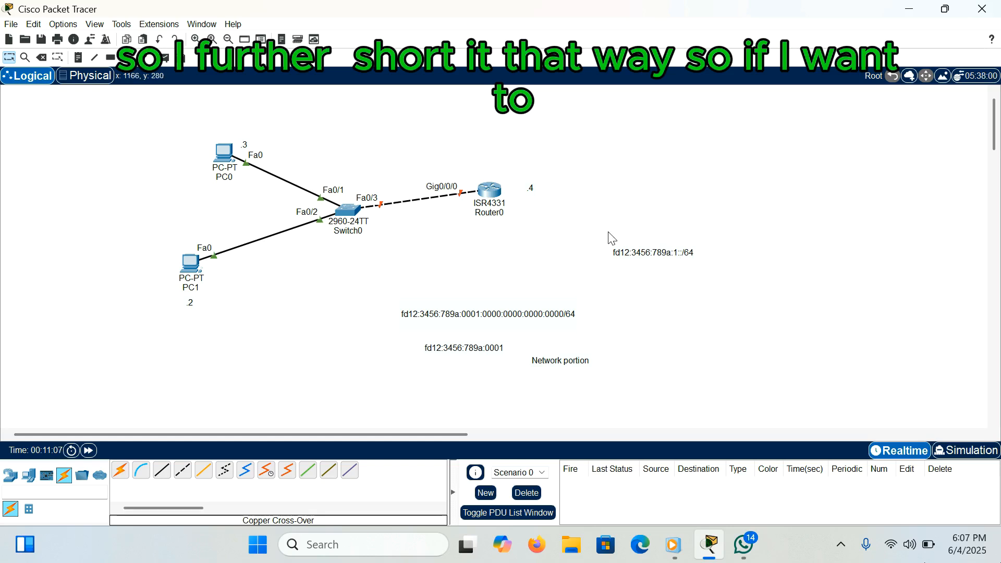
- Copy the entire text of the shortened address note fd12:3456:789a:1::/64
drag(608, 233, 729, 280)
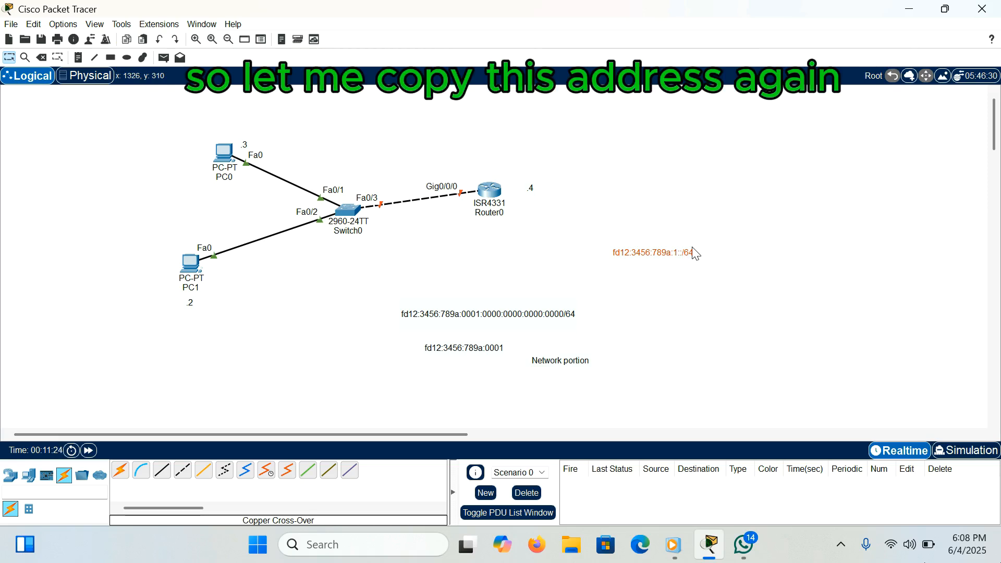
double_click(638, 255)
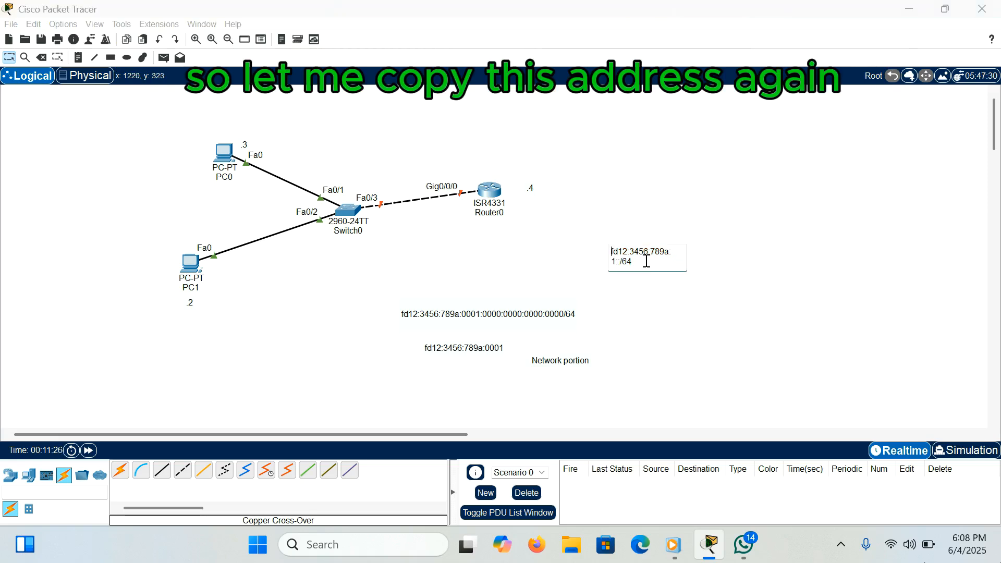
key(ctrl+a)
key(ctrl+c)
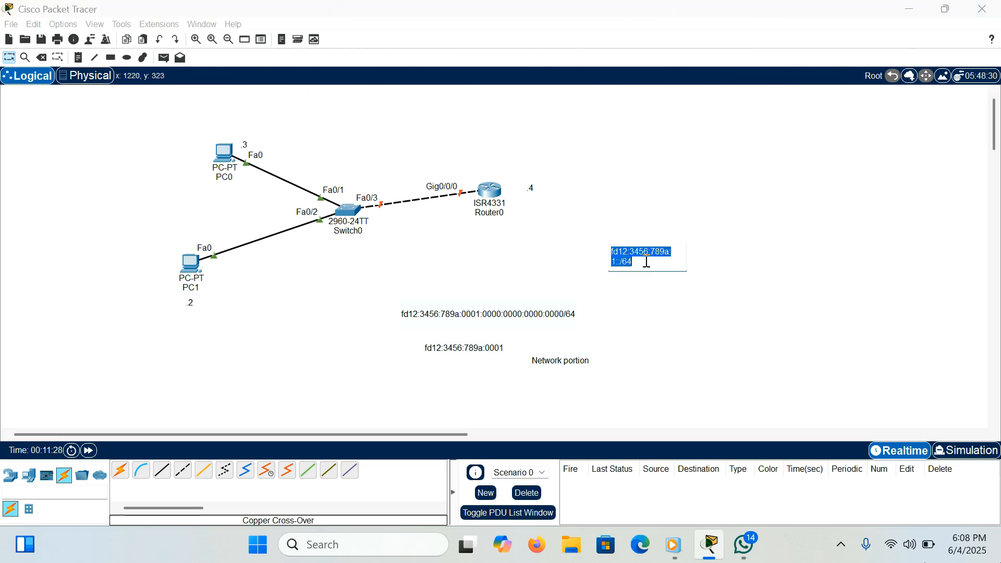
- Paste the copied address fd12:3456:789a:1::/64 as the static IPv6 address of PC1's FastEthernet0 interface
click(199, 279)
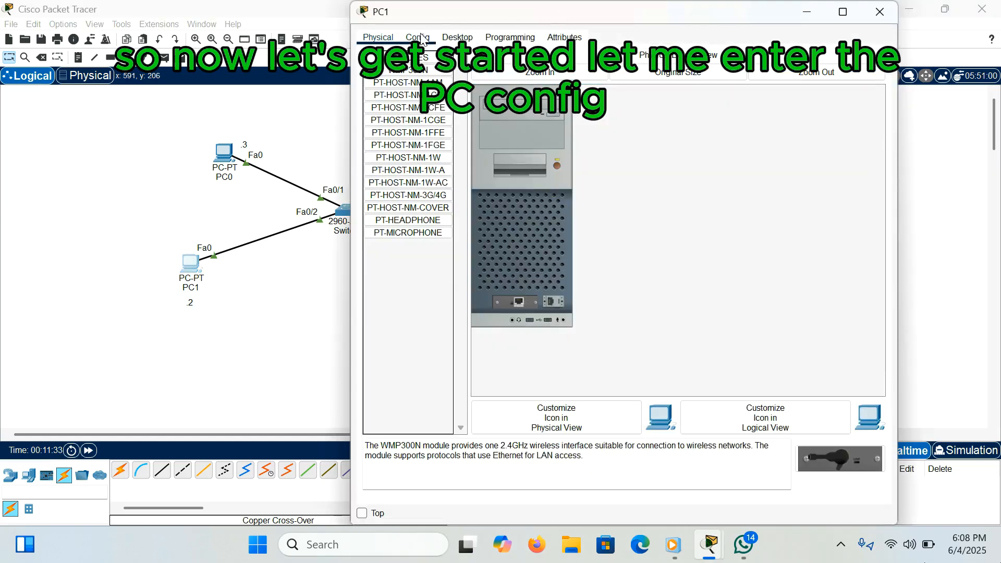
click(420, 38)
click(409, 108)
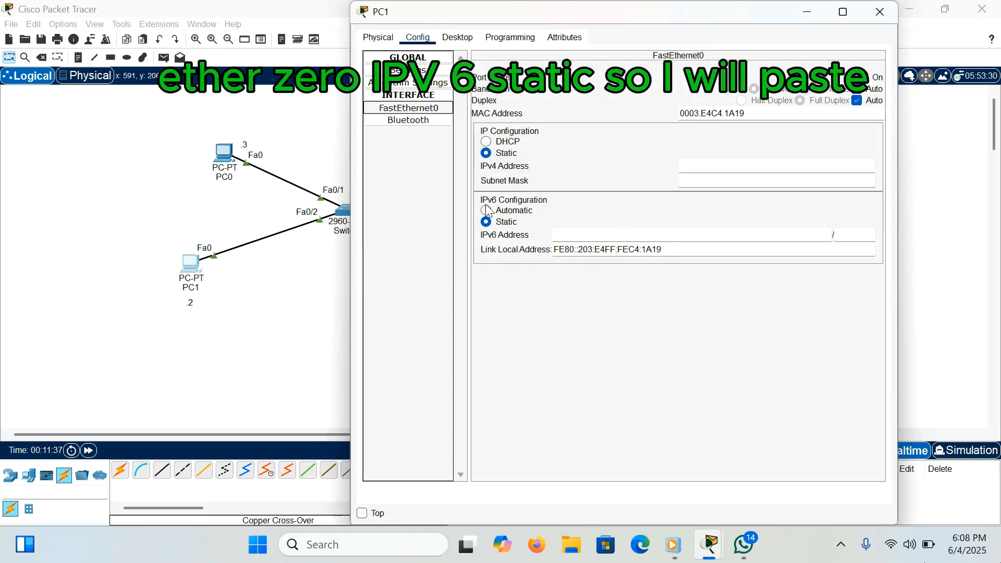
click(589, 234)
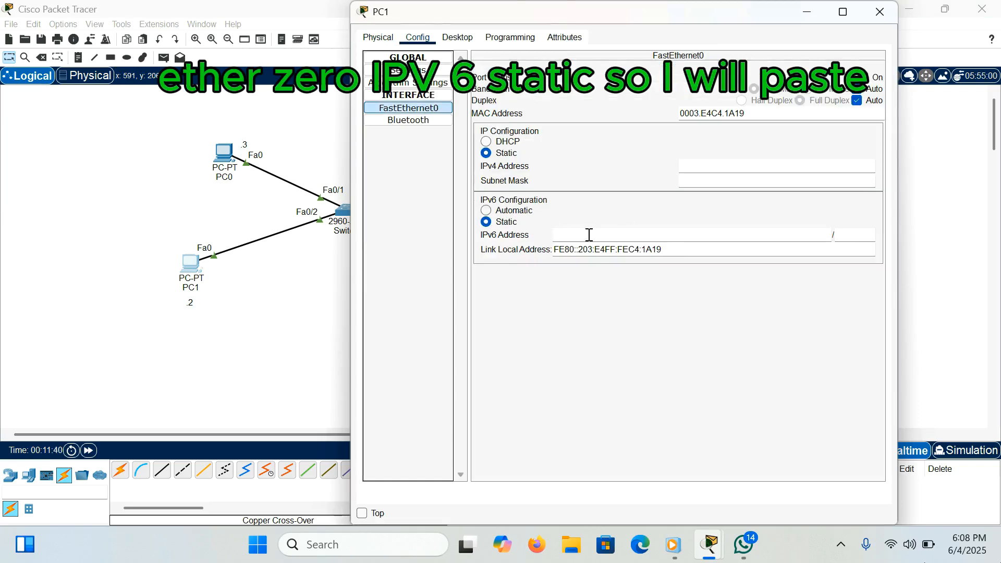
right_click(589, 235)
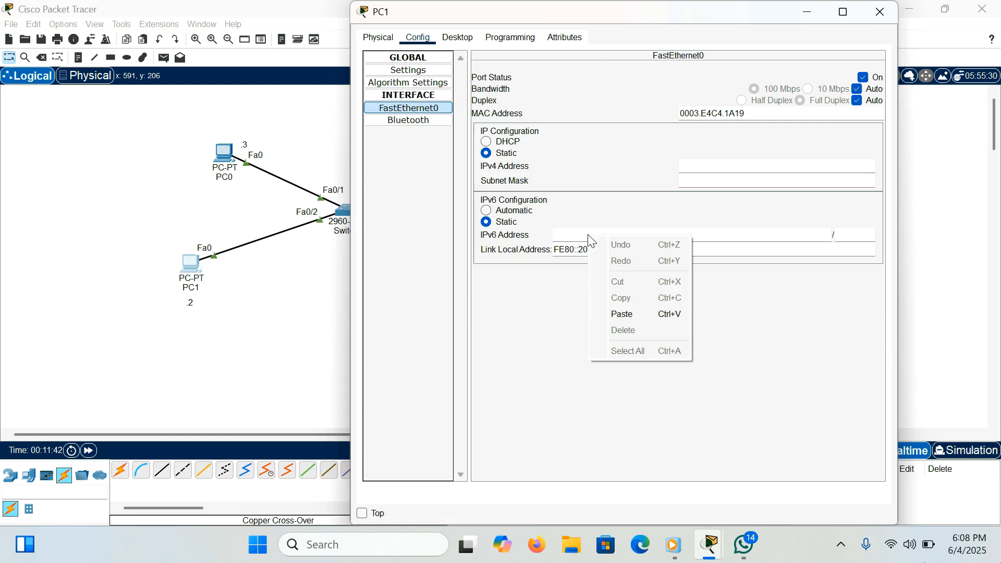
click(645, 313)
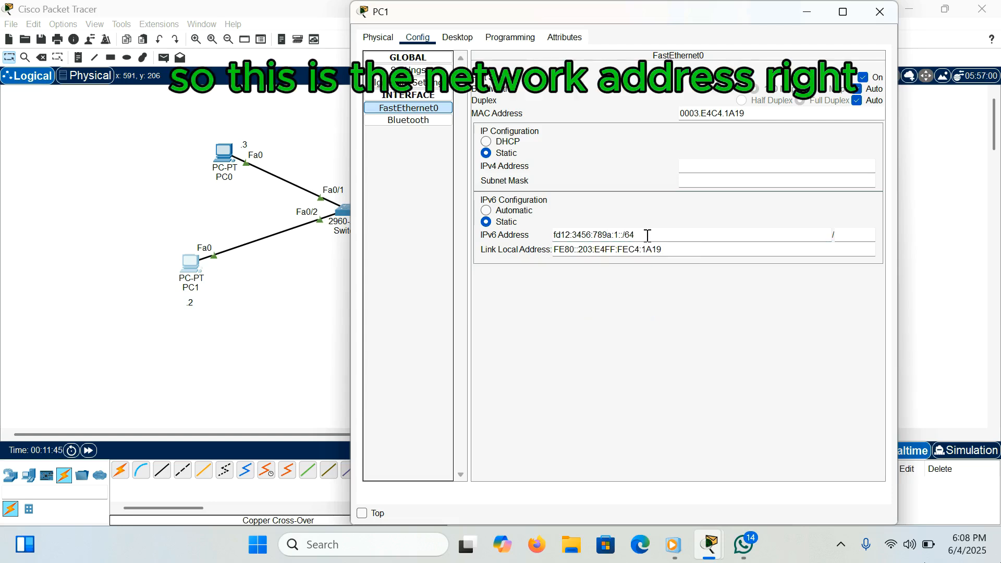
- Change PC1's IPv6 address to fd12:3456:789a:1::2 with prefix length 64 and close the device window
key(BackSpace)
key(BackSpace)
click(857, 234)
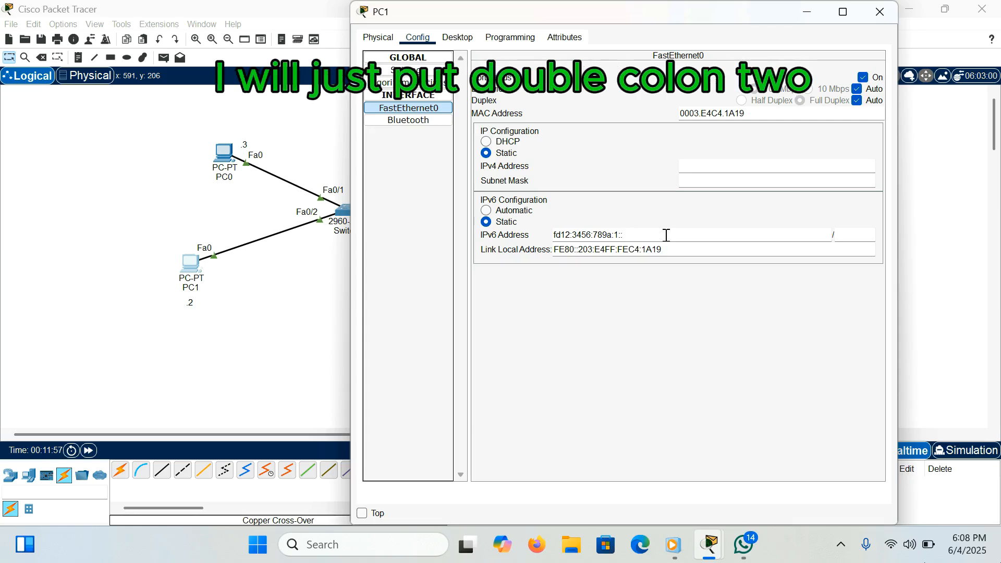
text(2)
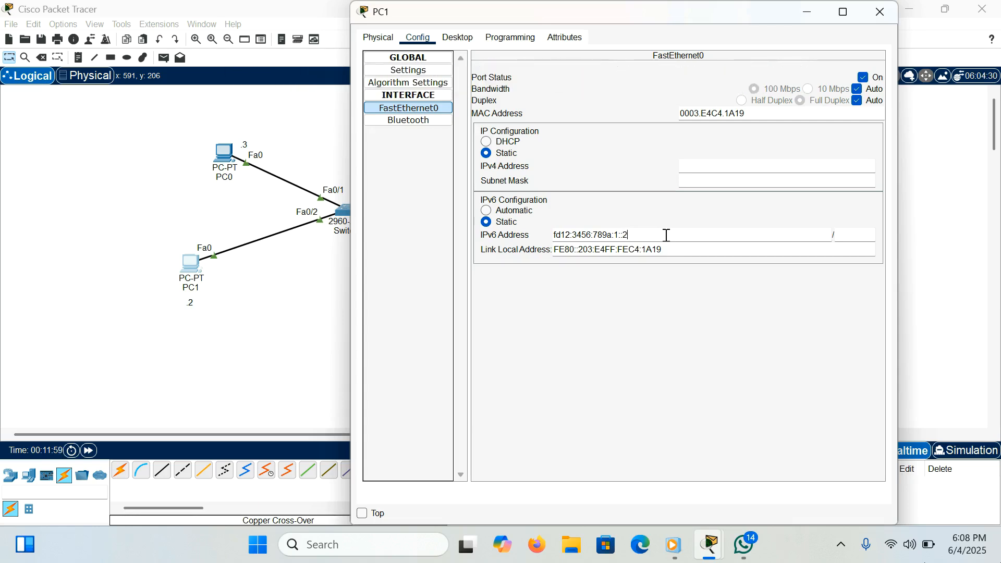
click(855, 238)
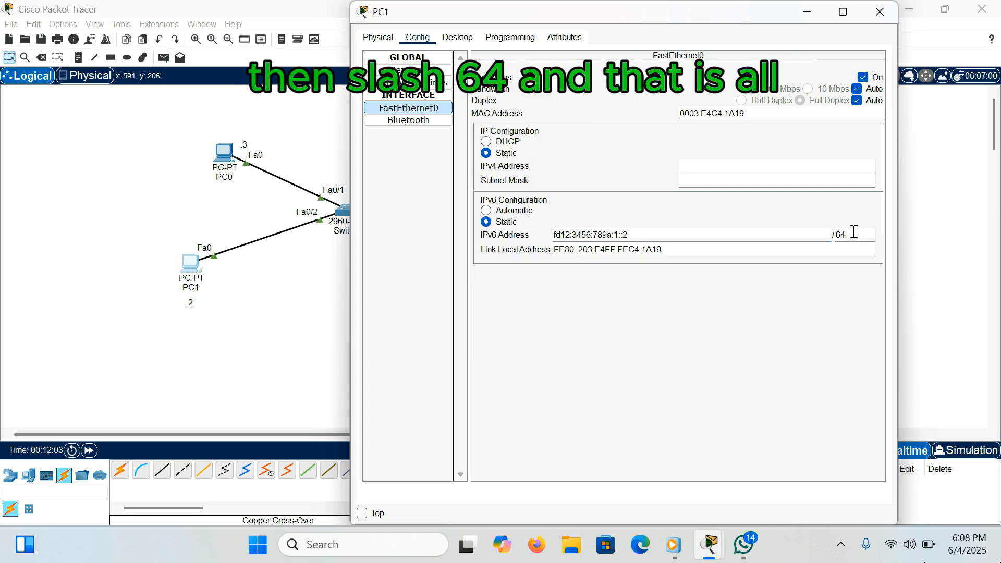
click(879, 14)
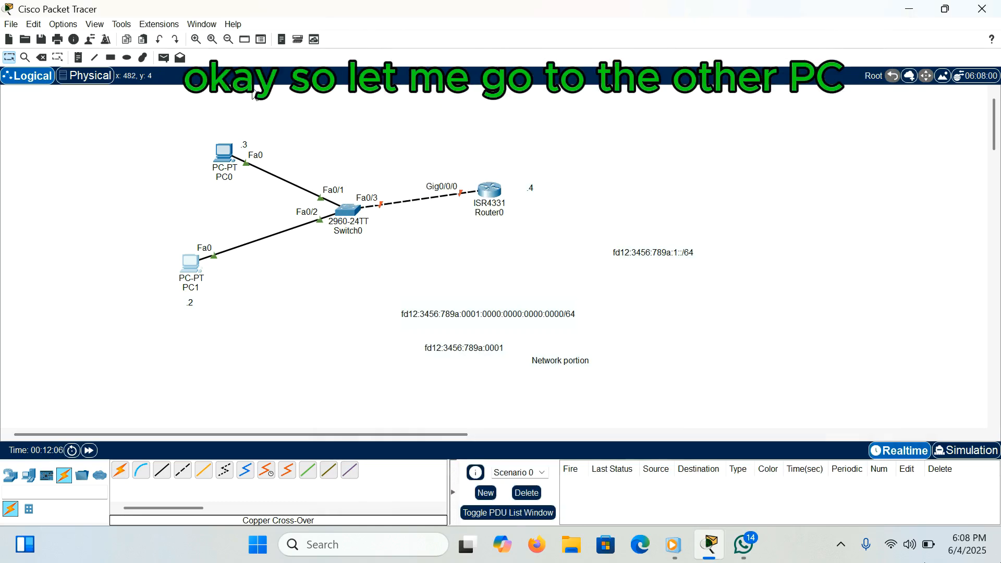
- Give PC0's FastEthernet0 interface the static IPv6 address fd12:3456:789a:1::3 and fill in its prefix length
click(225, 153)
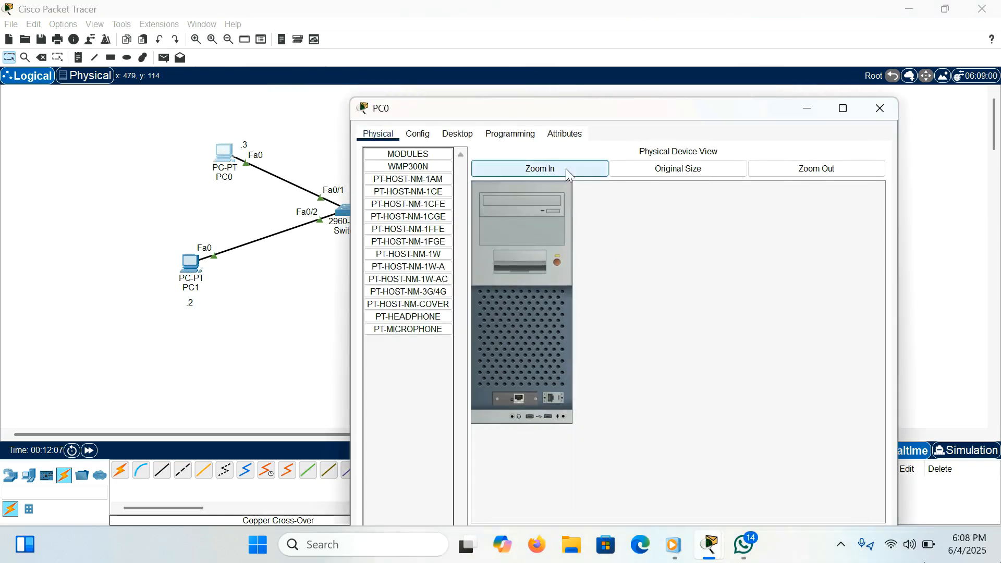
click(418, 135)
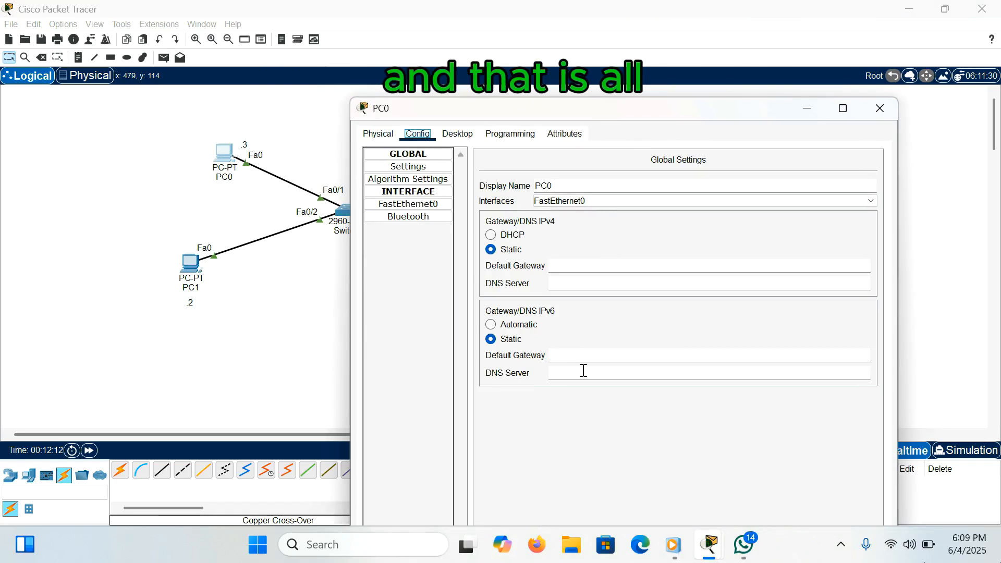
click(412, 206)
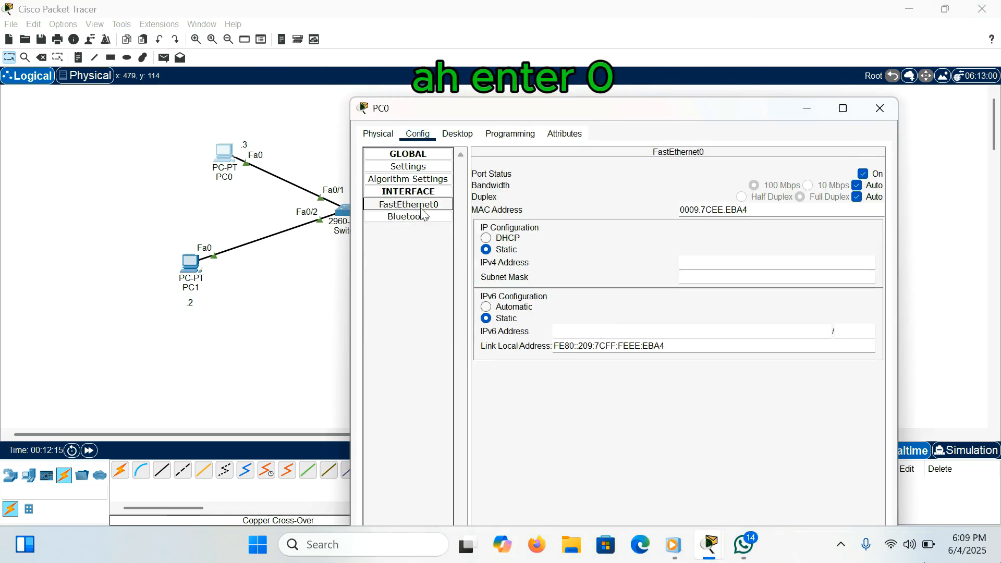
click(603, 332)
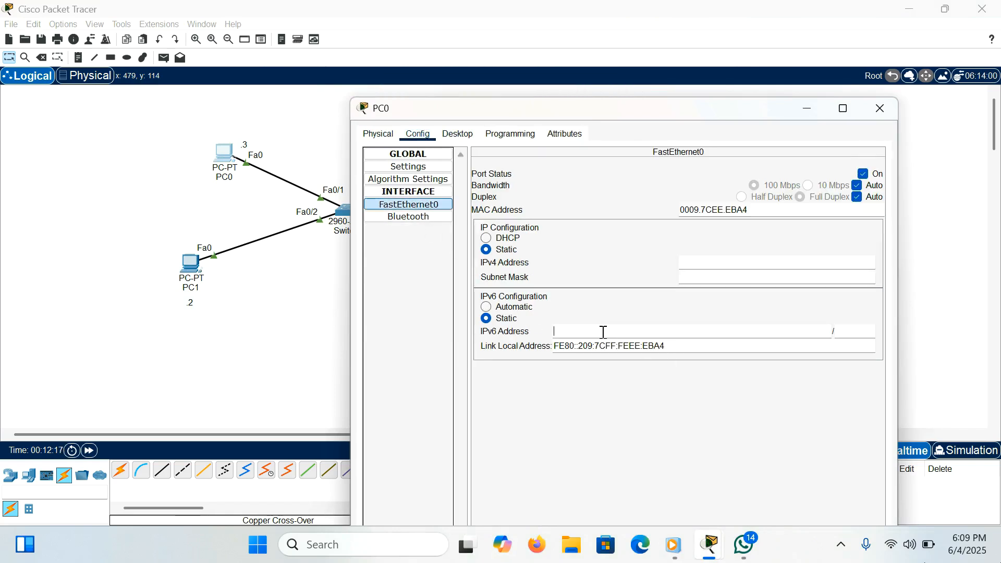
key(ctrl+v)
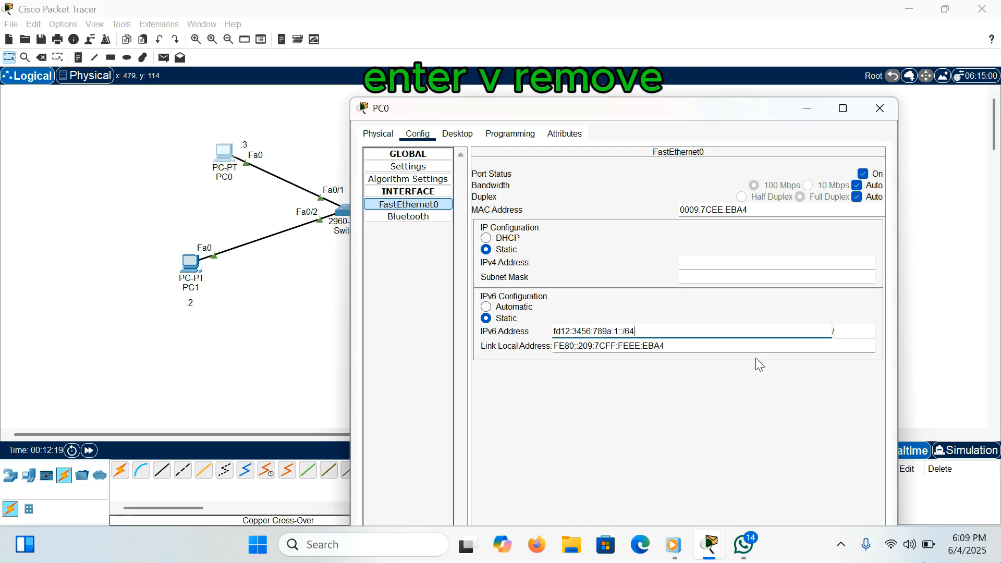
key(BackSpace)
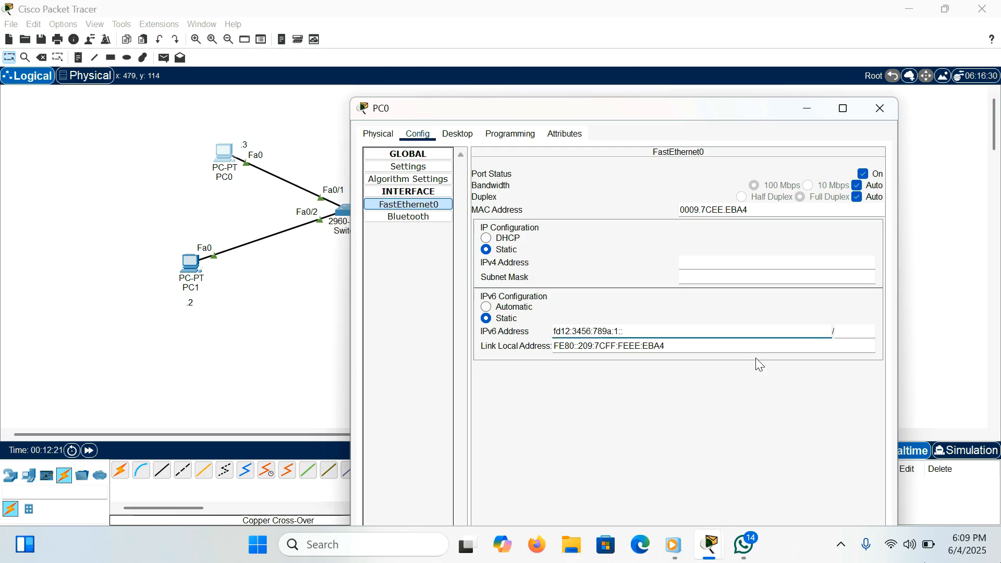
text(3)
click(853, 333)
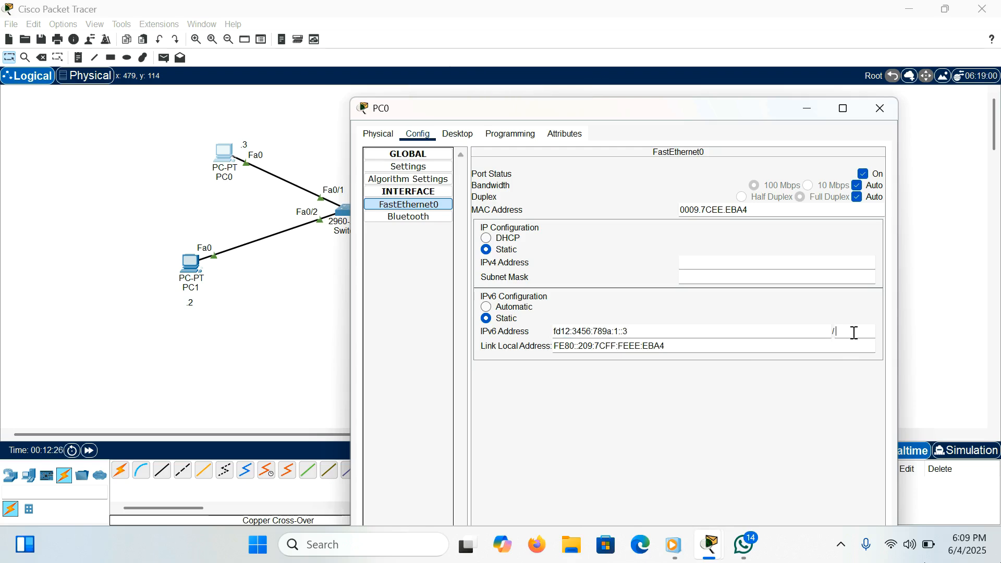
- Ping PC1 at fd12:3456:789a:1::2 from PC0's Command Prompt and close the device window
click(464, 136)
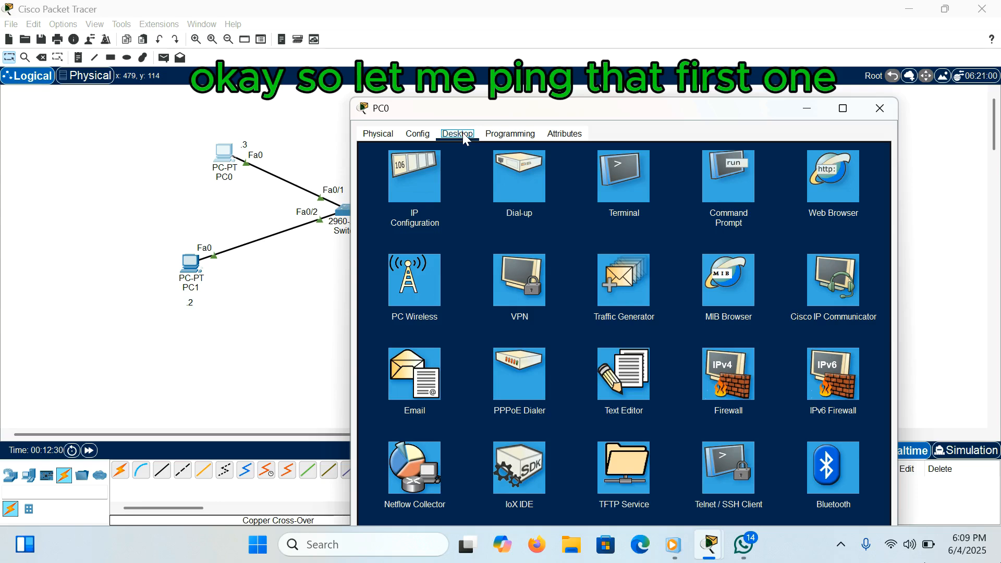
click(725, 199)
text(pi)
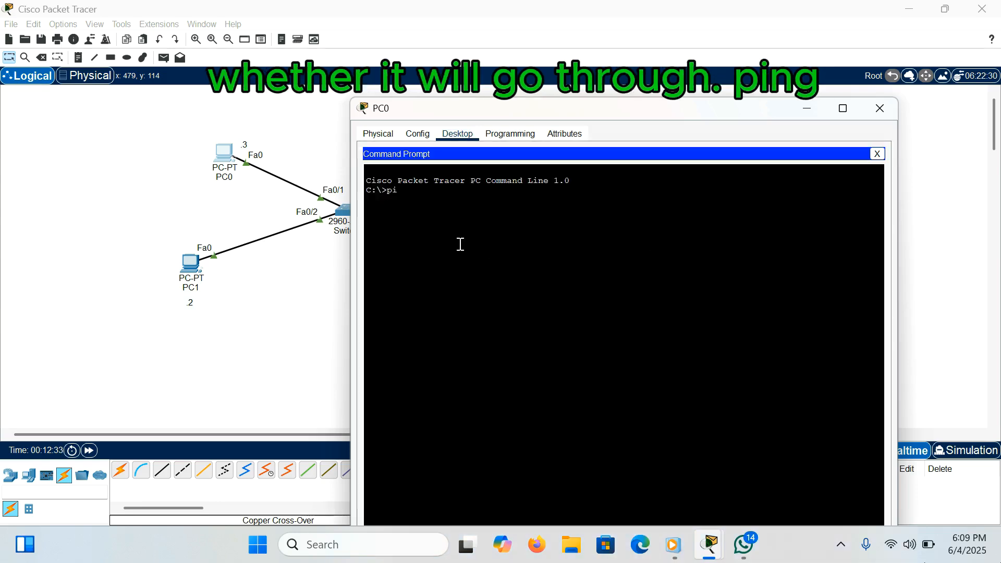
text(ng)
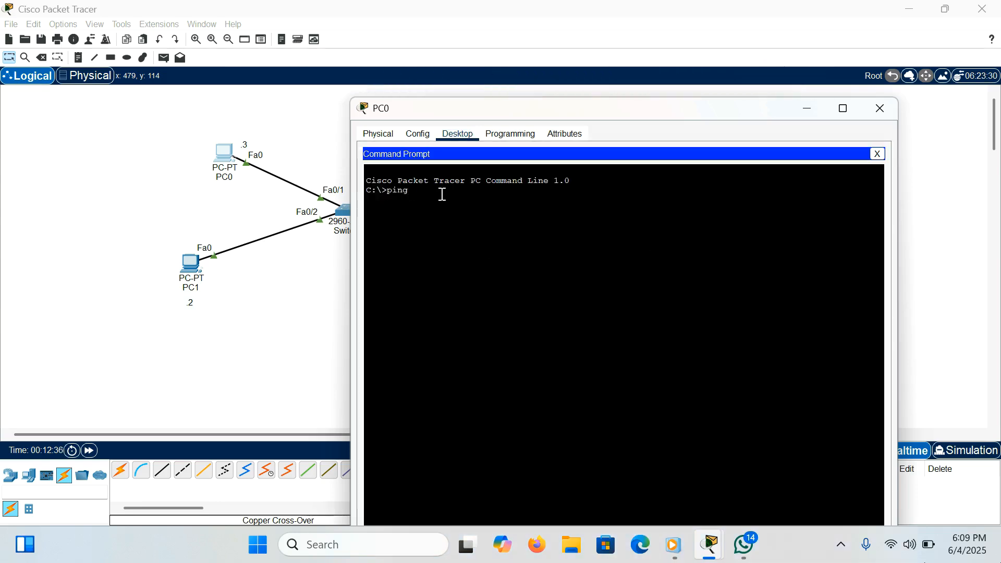
right_click(443, 195)
click(480, 223)
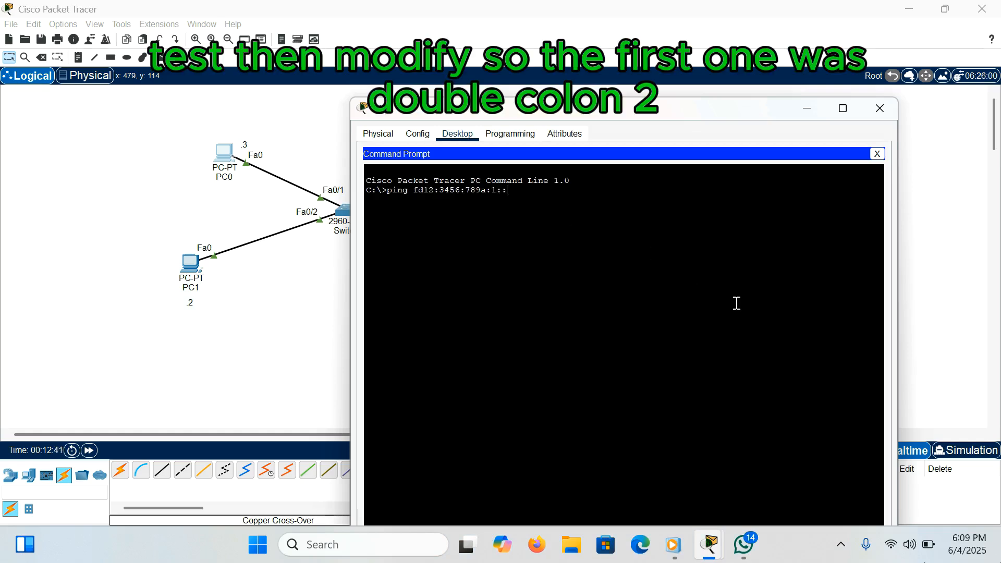
key(Return)
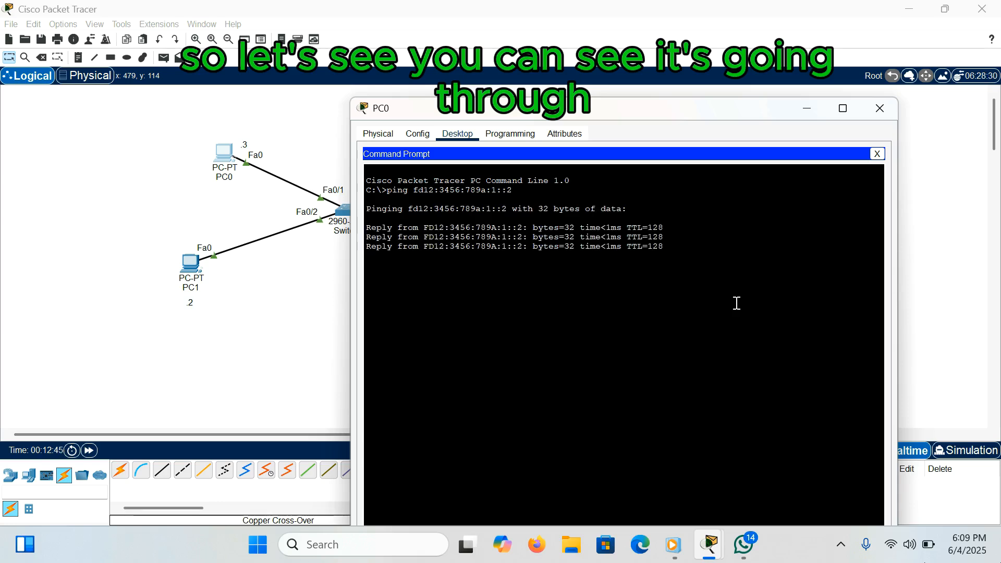
click(880, 119)
- Open Router0's command line, answer no to the initial configuration dialog and enter privileged mode with en
mouse_move(487, 201)
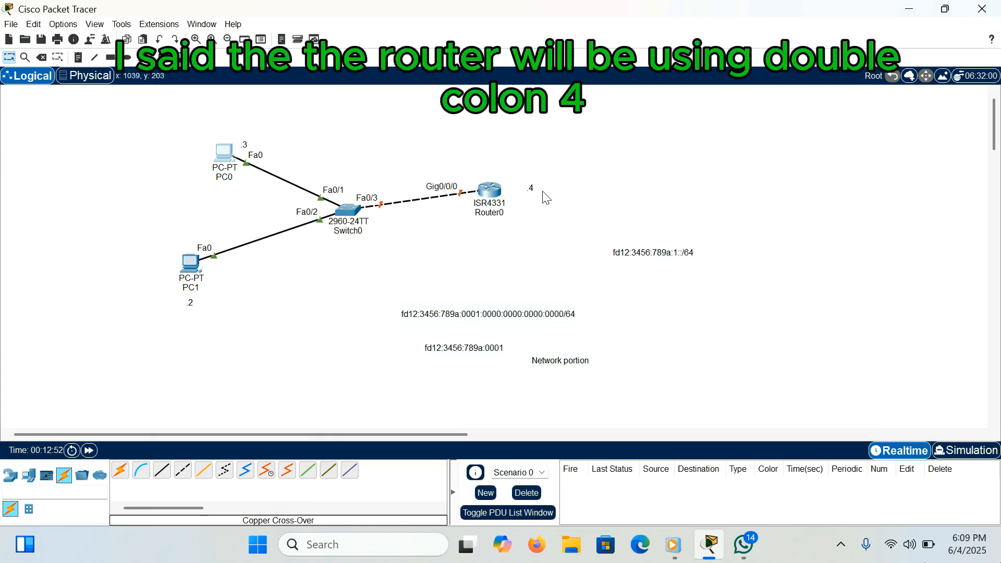
click(484, 194)
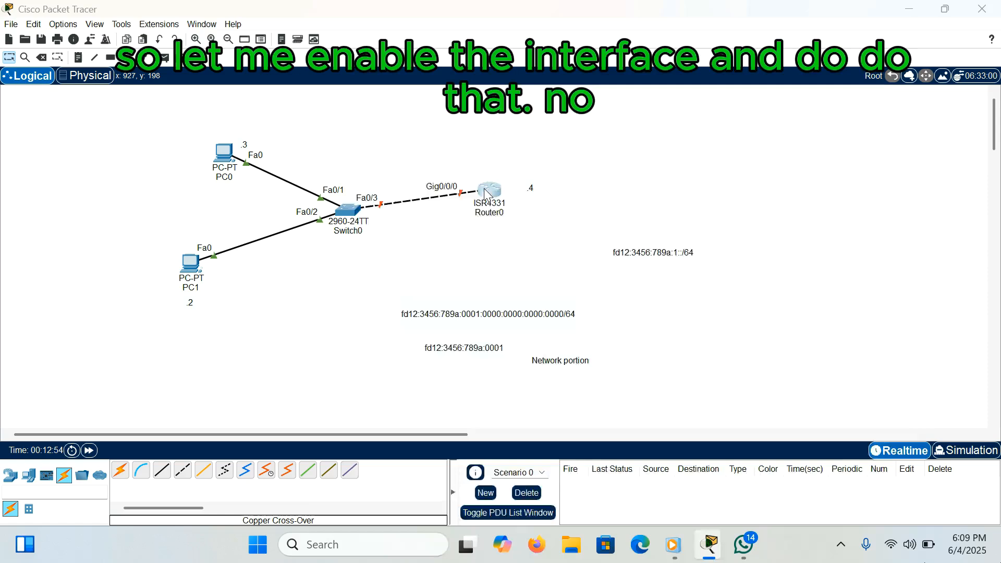
click(447, 39)
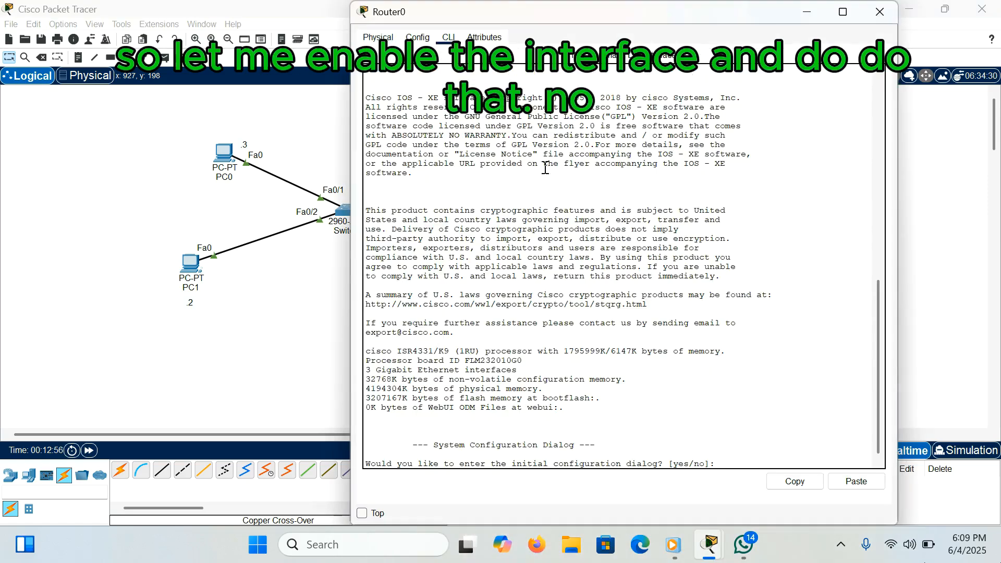
key(Return)
key(Return)
key(Return)
text(enm)
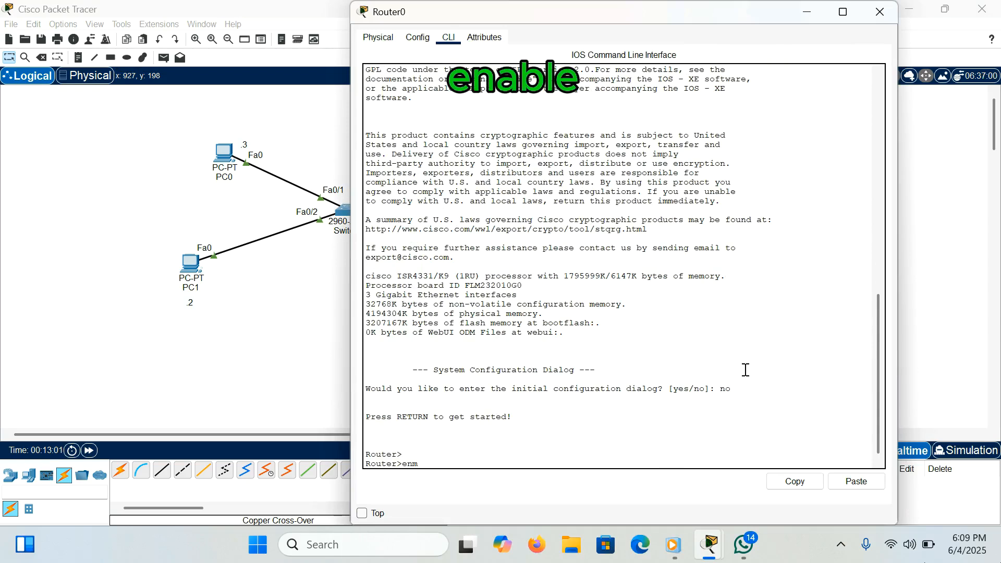
key(Return)
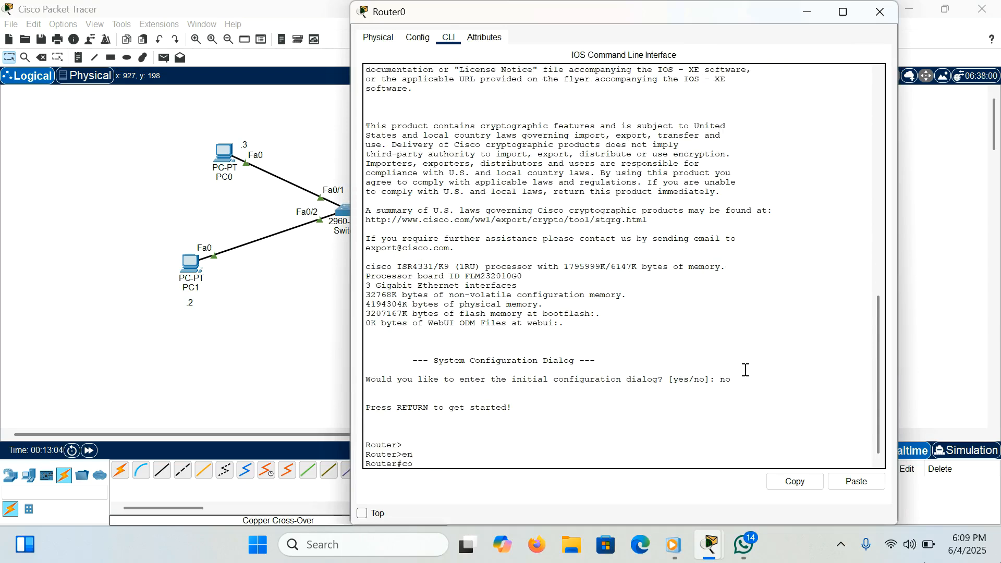
- Enter global configuration mode with conf t and bring up interface g0/0/0 with no shut
text(conf t)
key(Return)
key(Return)
key(Return)
key(Return)
text(interface g0/0/0)
key(Return)
key(Return)
key(Return)
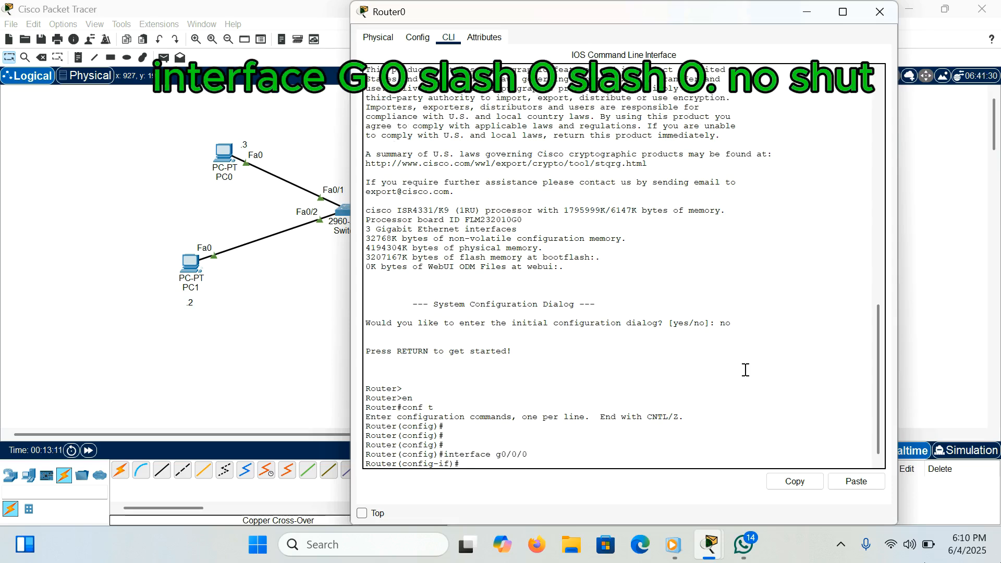
text(no shut)
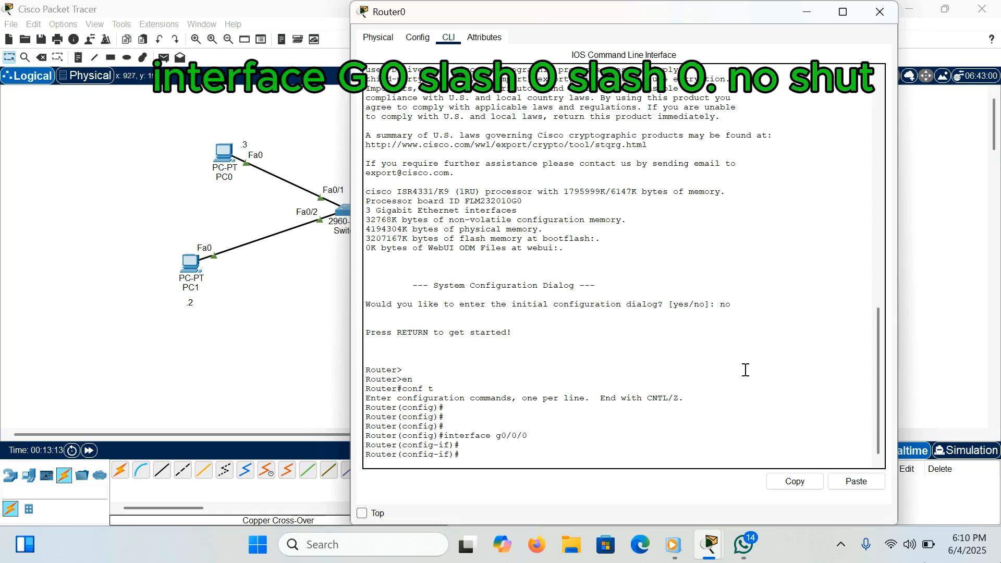
key(Return)
key(Return)
key(Return)
key(Return)
key(Return)
- Assign the IPv6 address fd12:3456:789a:1::4/64 to the router's g0/0/0 interface
text(ip)
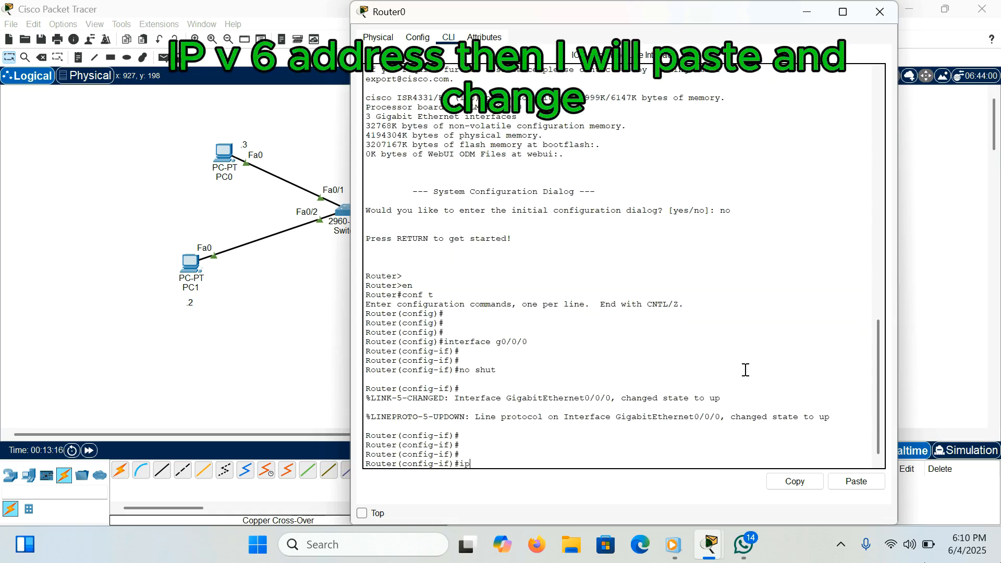
text(v6 add)
right_click(521, 465)
click(548, 490)
key(BackSpace)
key(BackSpace)
key(BackSpace)
key(BackSpace)
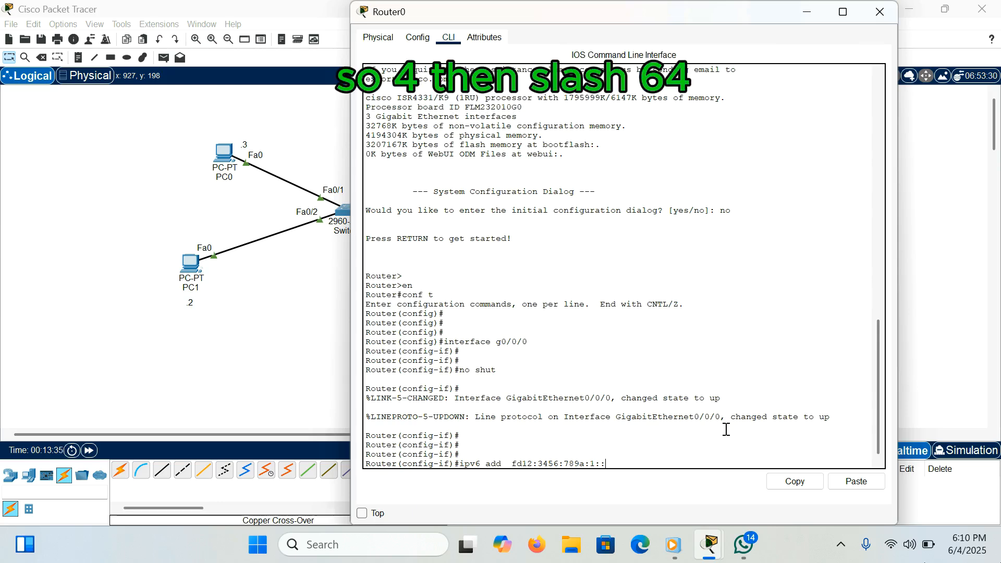
text(/64)
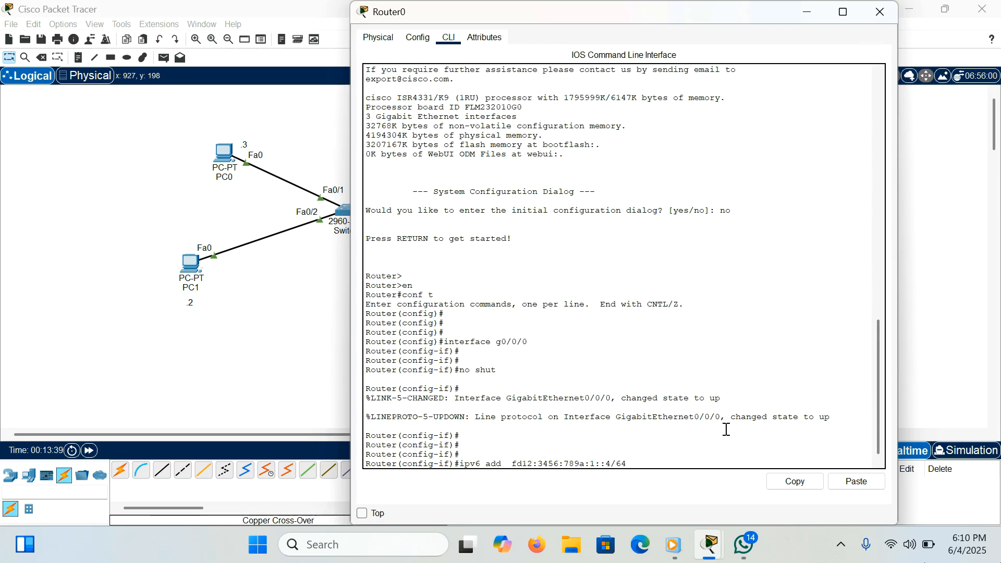
key(Return)
key(Return)
key(Return)
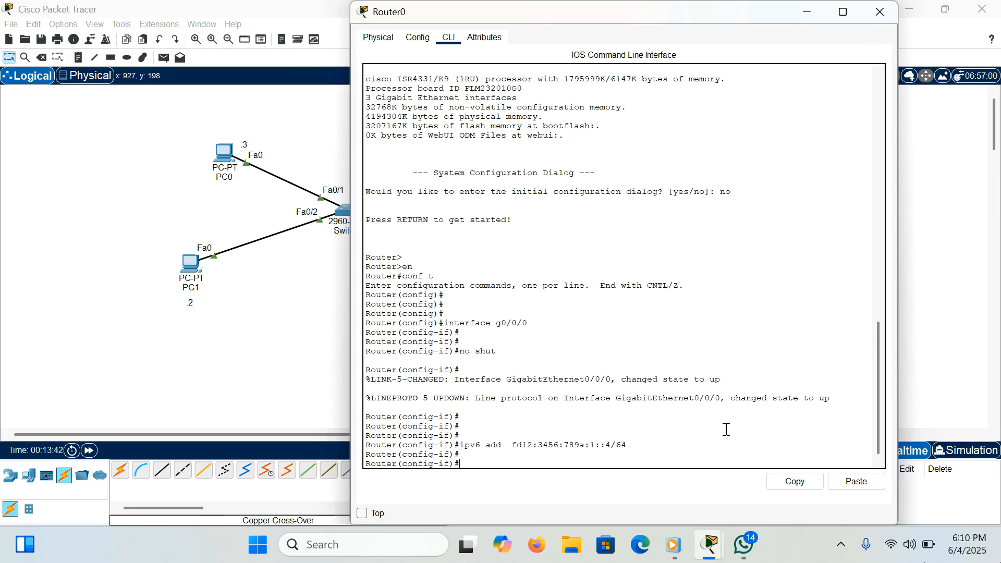
- Issue no shut on interface g0/0/0 again and save the router configuration with do wr
text(no shut)
key(Return)
key(Return)
key(Return)
key(Return)
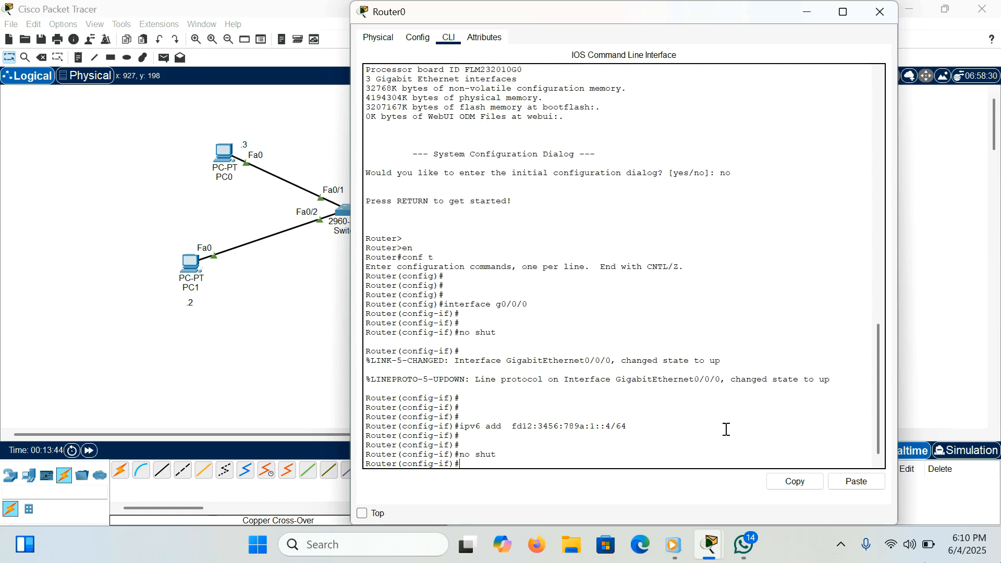
text(do )
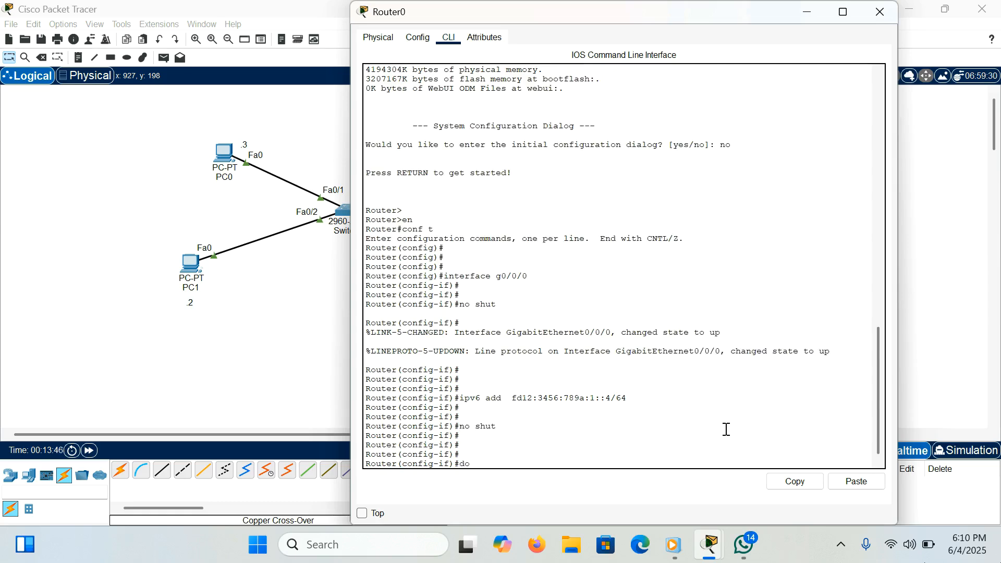
text(wr)
key(Return)
key(Return)
key(Return)
- Exit interface configuration and enable IPv6 routing on the router with ipv6 unicast-routing
text(exit)
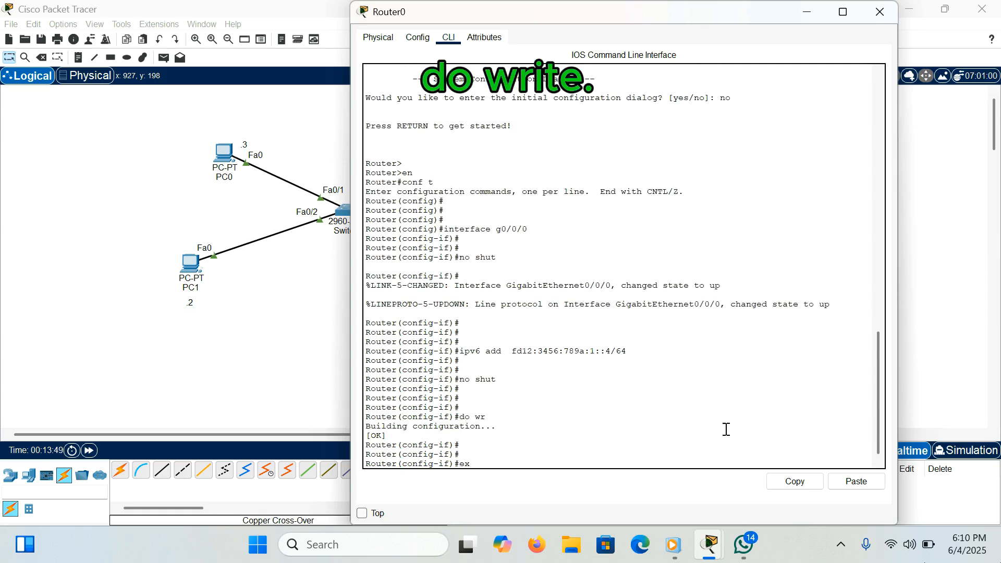
key(Return)
key(Return)
key(Return)
key(Return)
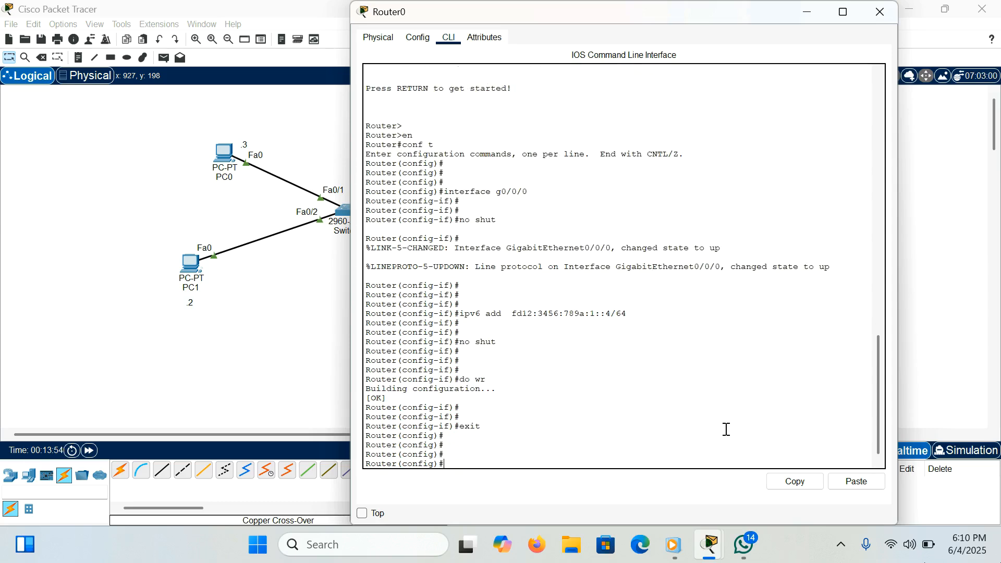
text(ipv)
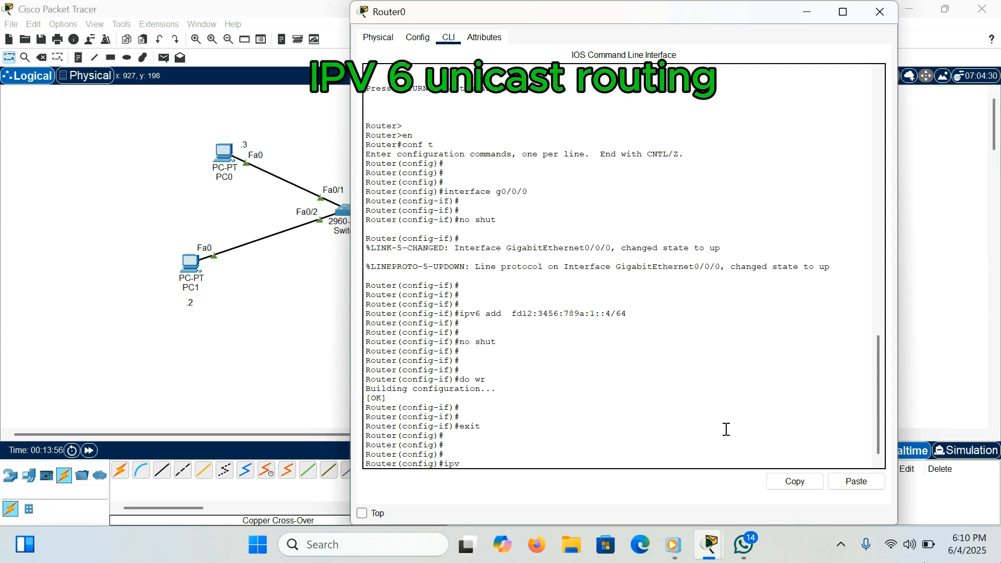
text(6 unicast-routing)
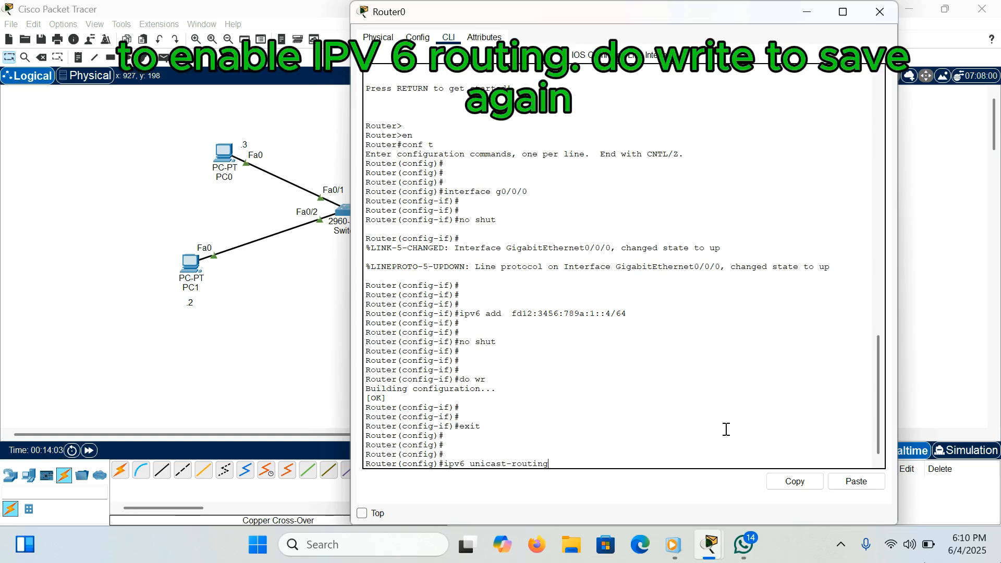
key(Return)
key(Return)
key(Return)
key(Return)
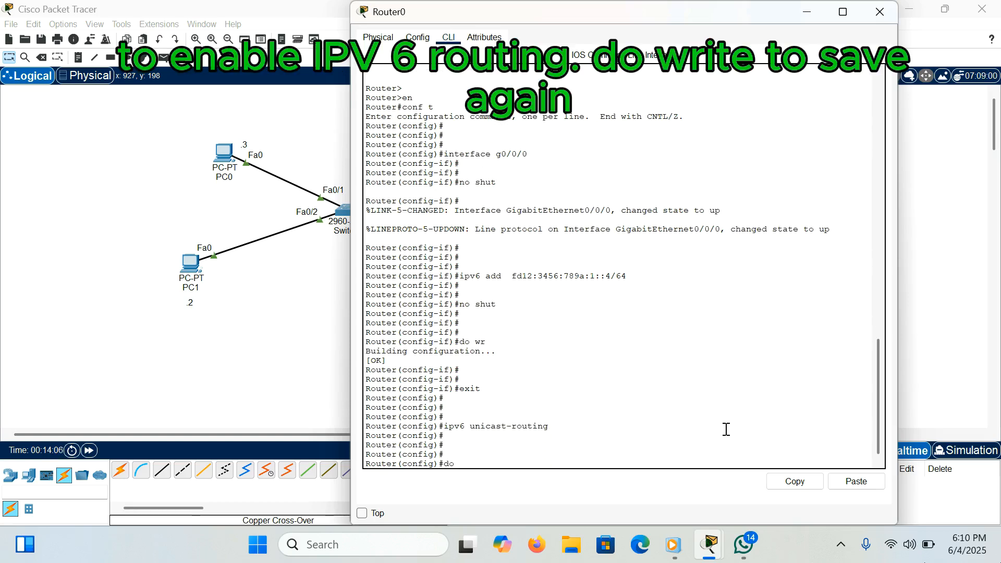
- Save the router configuration with do wr and exit from global configuration to privileged mode
text(do wr)
key(Return)
key(Return)
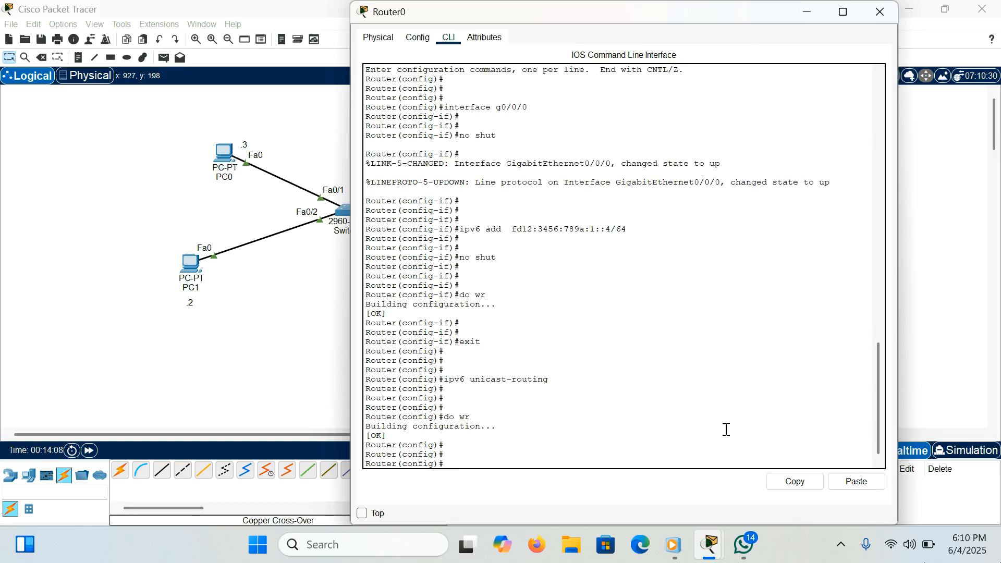
text(exit)
key(Return)
key(Return)
- Ping PC1 at fd12:3456:789a:1::2 from the router's command line
text(ping)
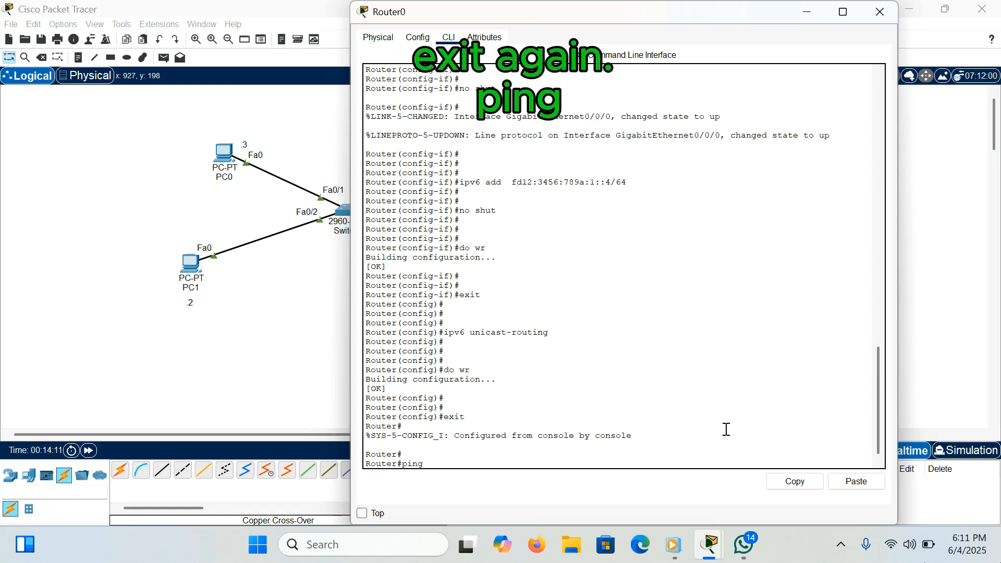
right_click(457, 460)
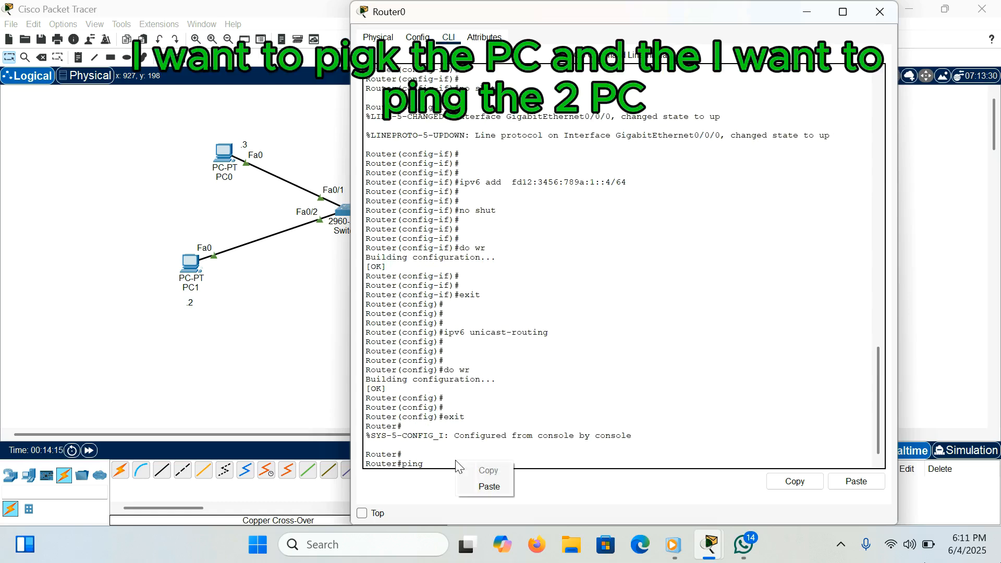
click(483, 483)
key(BackSpace)
key(BackSpace)
key(BackSpace)
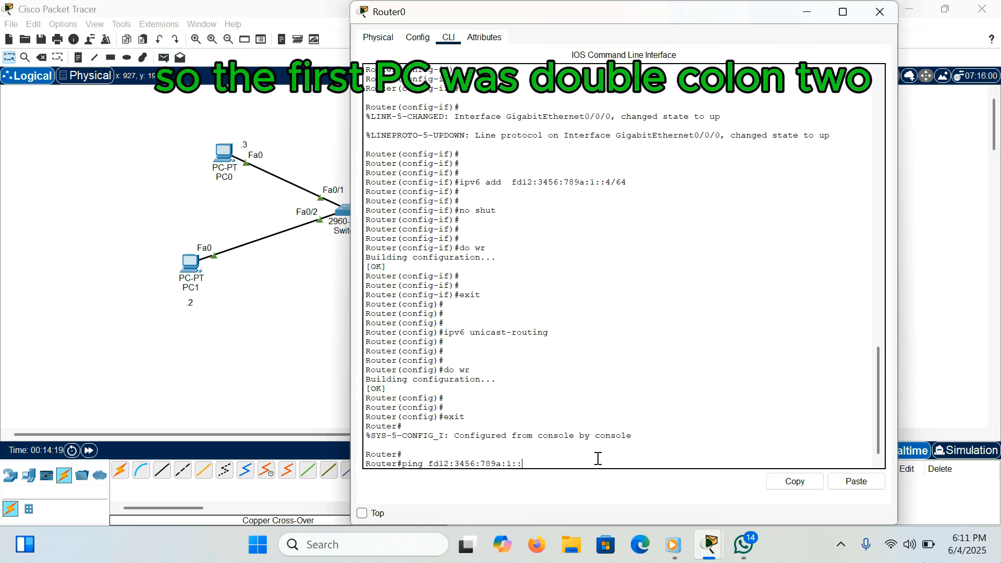
text(2)
key(Return)
- Ping PC0 at fd12:3456:789a:1::3 from the router's command line
key(Up)
key(BackSpace)
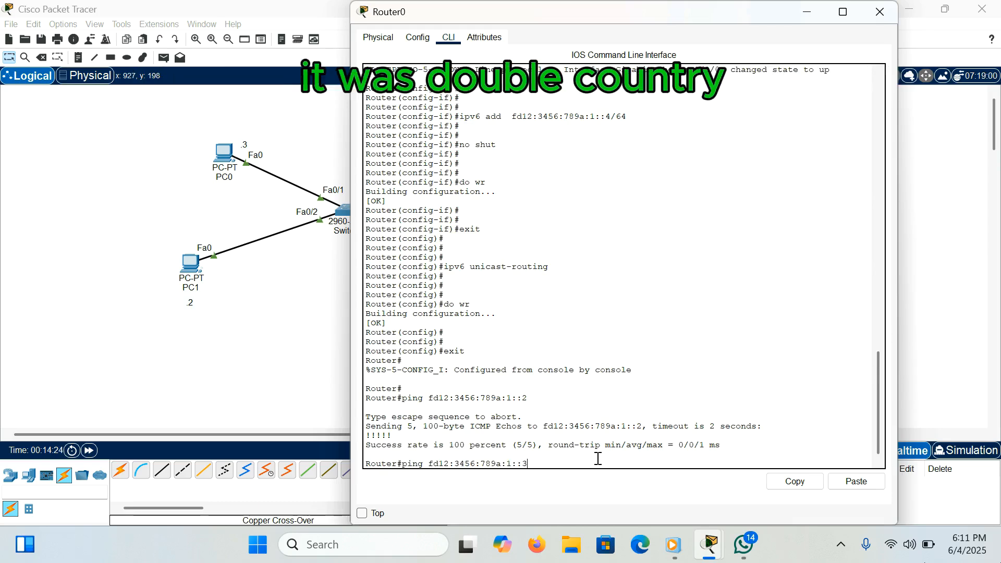
text(3)
key(Return)
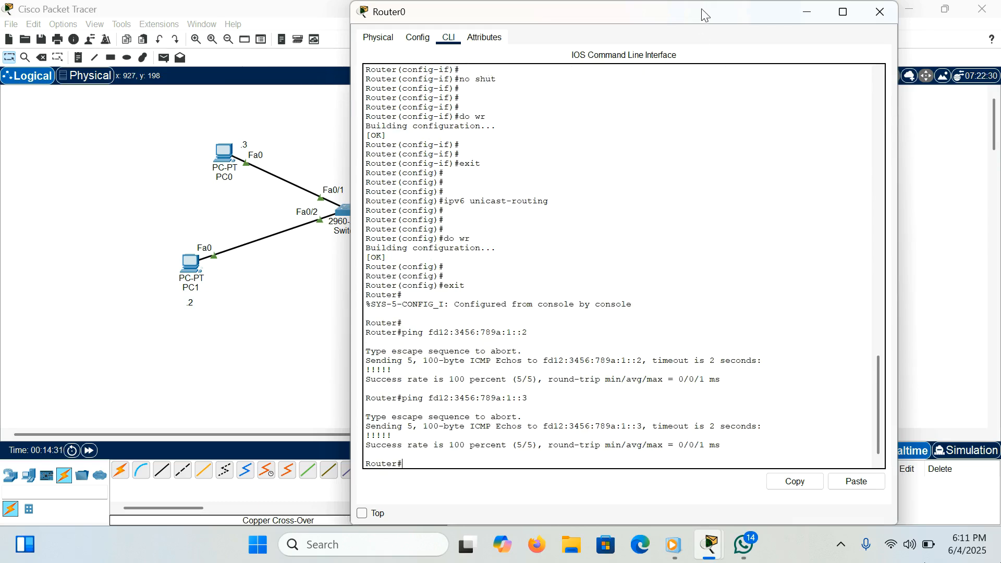
- Examine the last value and the double colon in the pinged address fd12:3456:789a:1::3, and close the Router0 window
drag(701, 7, 674, 49)
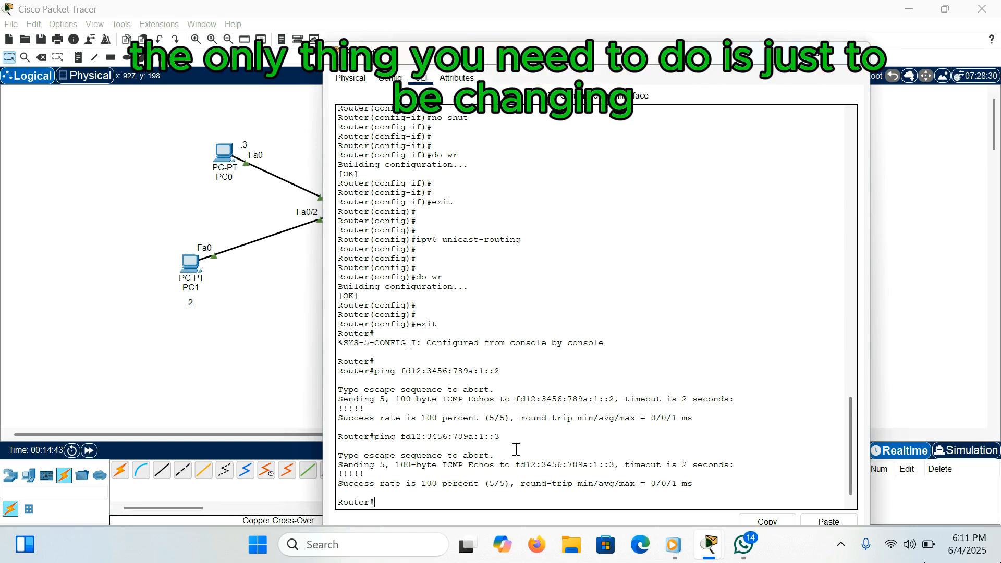
double_click(496, 436)
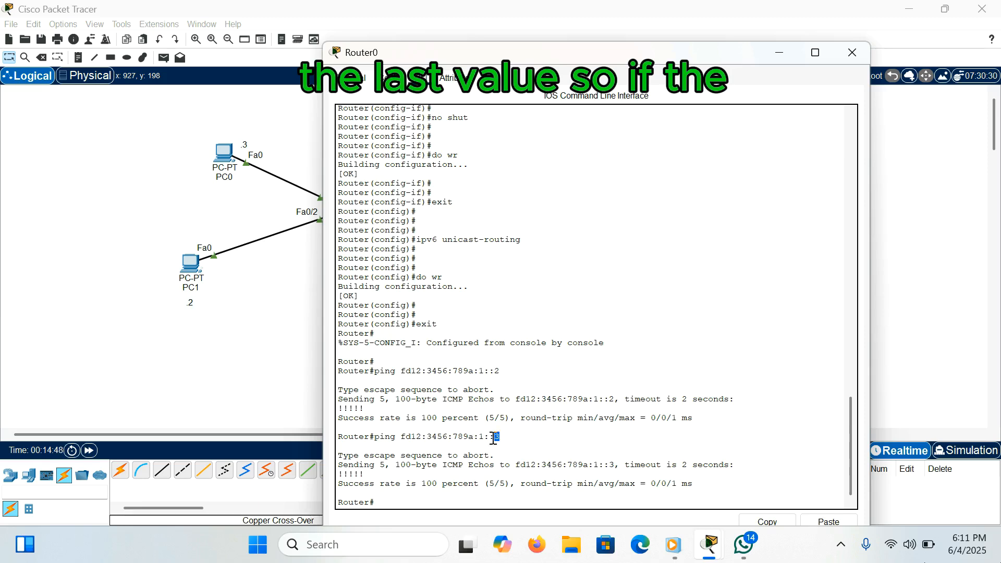
click(494, 438)
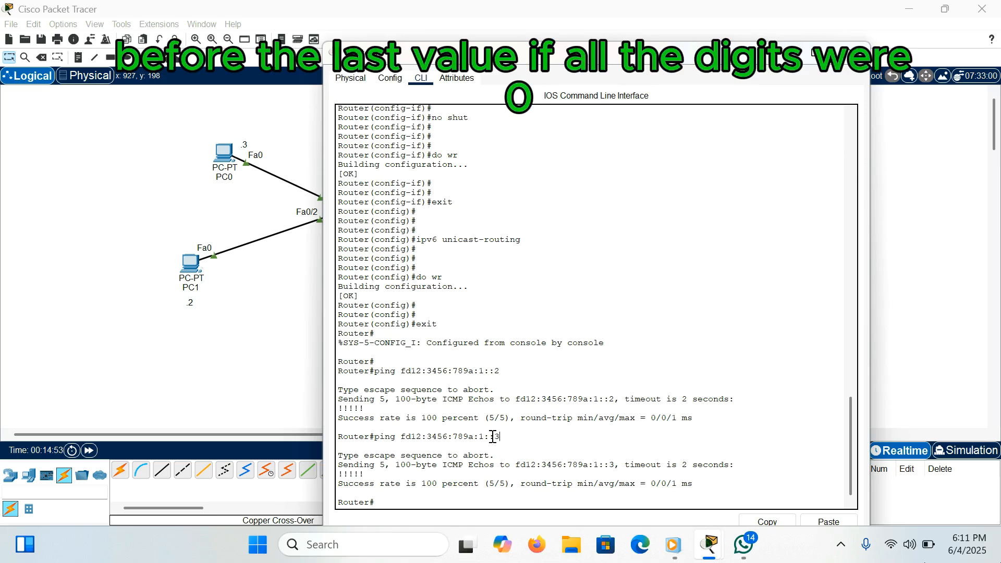
drag(491, 437, 485, 437)
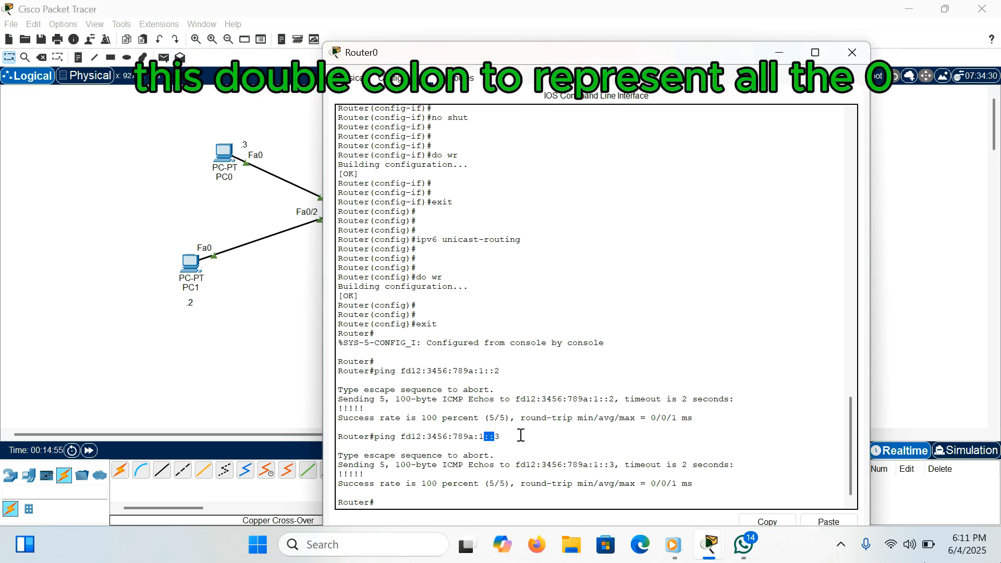
click(513, 438)
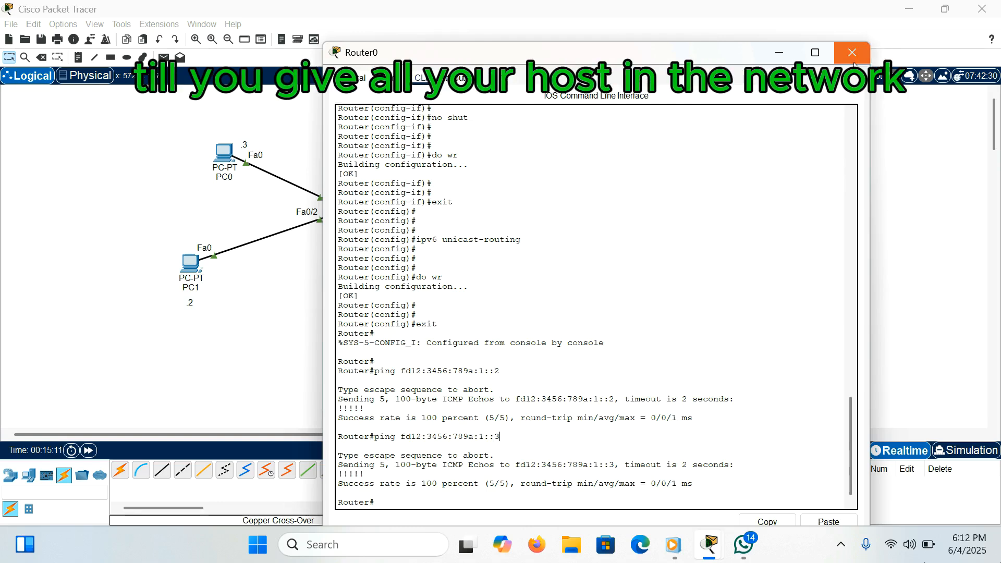
click(852, 52)
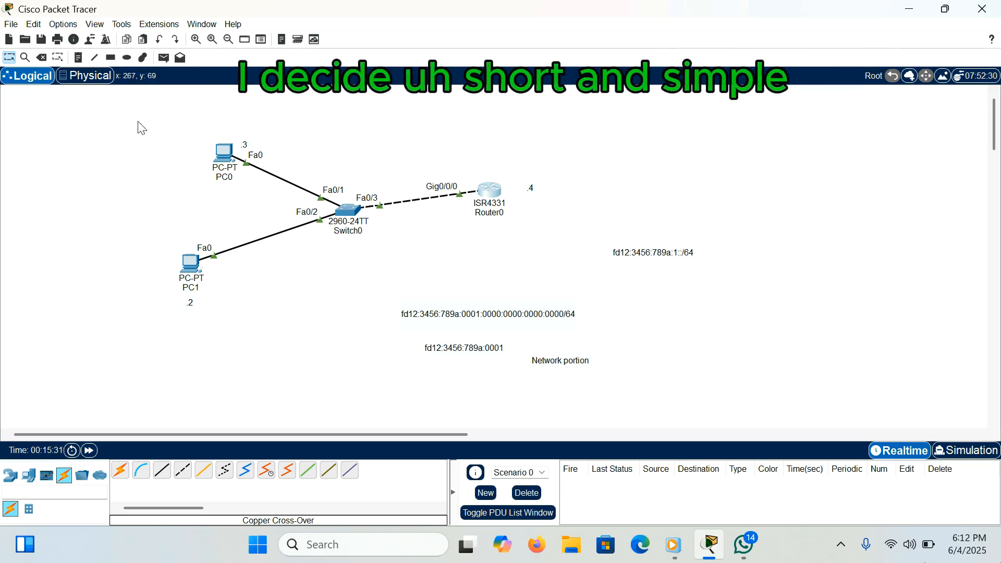
mouse_move(483, 215)
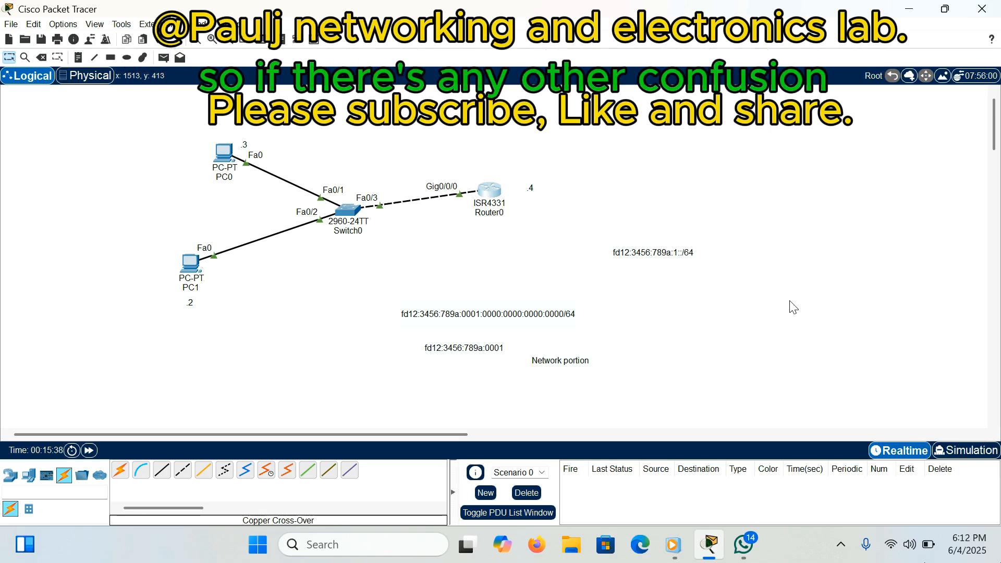
drag(128, 110, 717, 310)
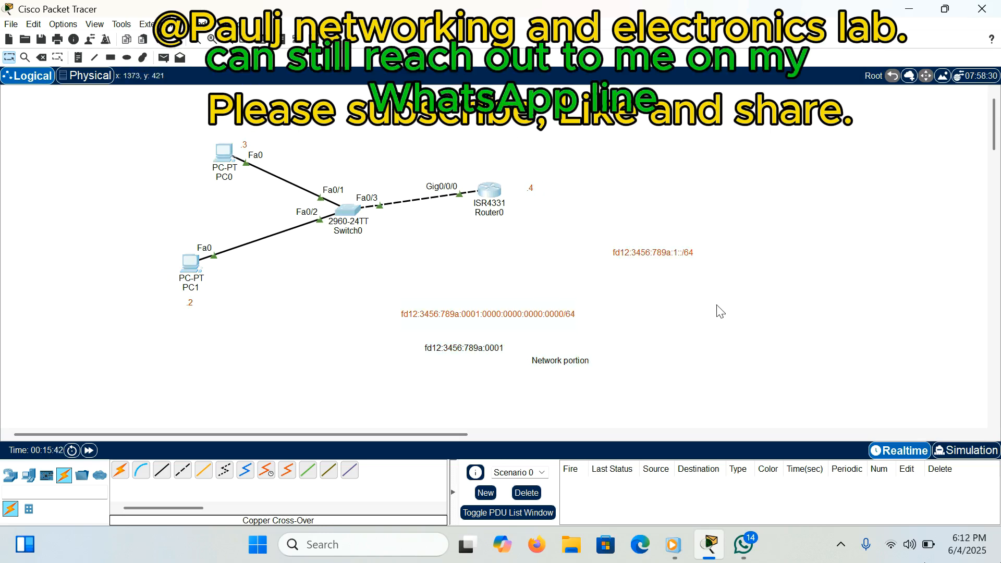